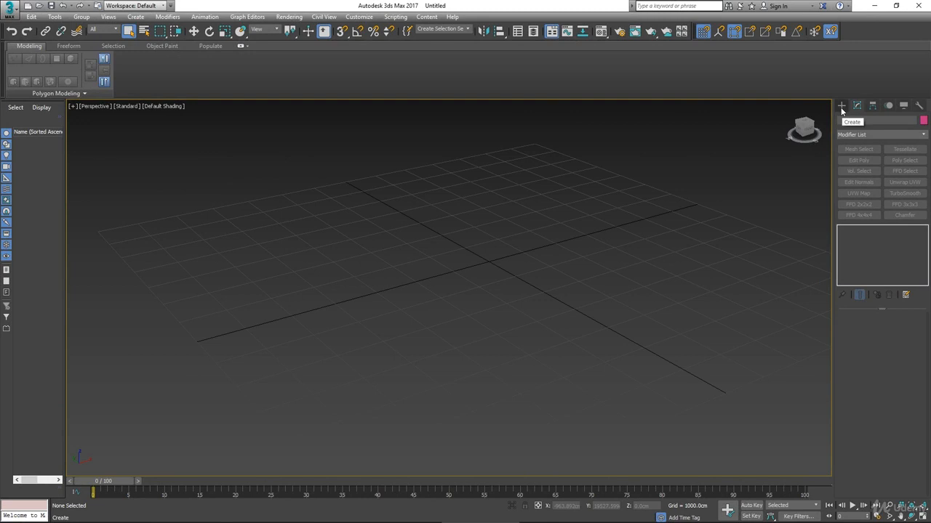
# Step: Create a standard primitive sphere near the middle of the grid with a radius of about 1879 cm
pyautogui.click(841, 106)
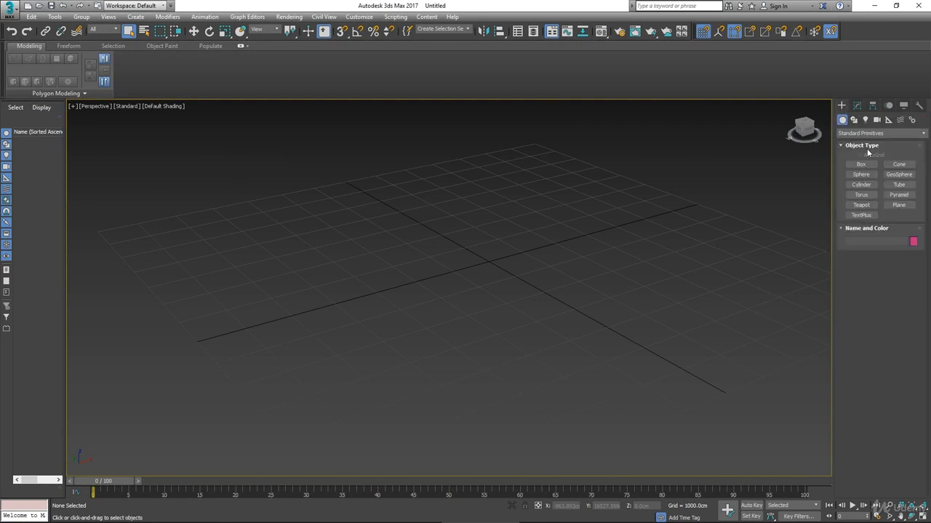
pyautogui.click(861, 175)
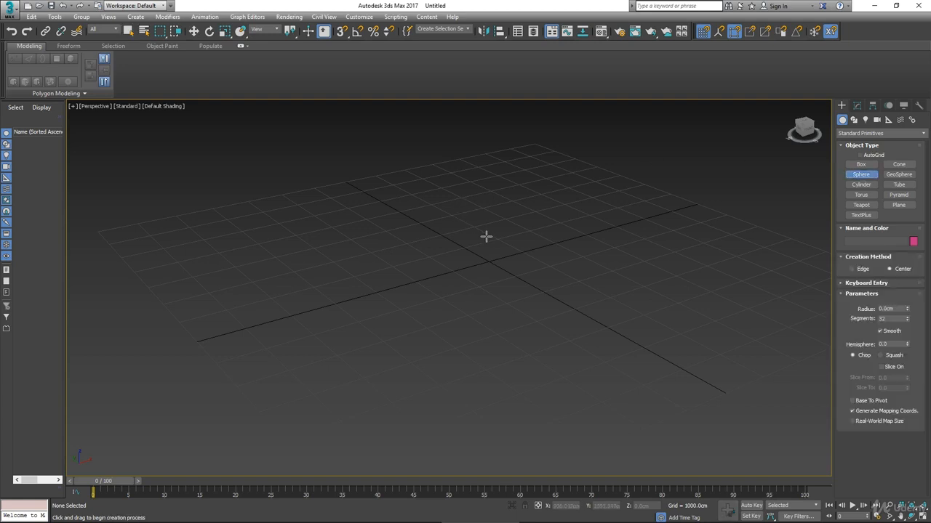
pyautogui.moveTo(450, 249); pyautogui.dragTo(498, 271)
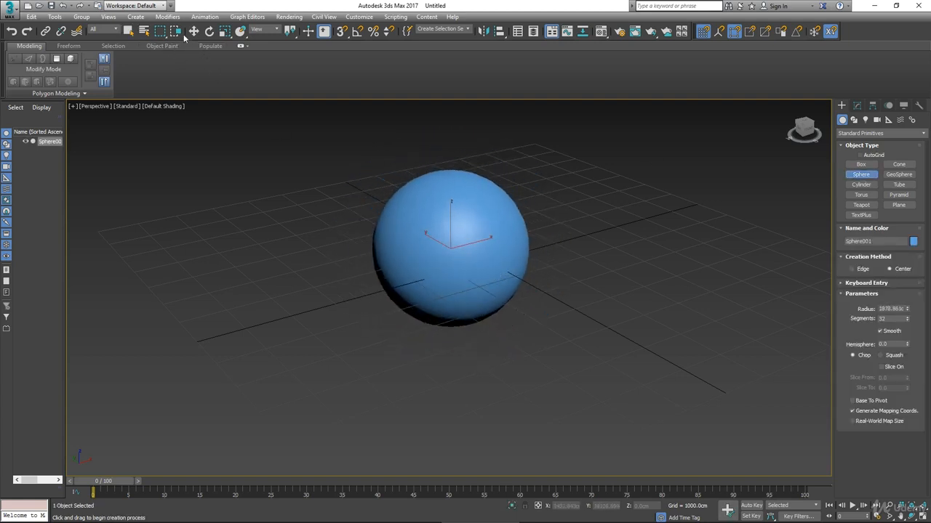
# Step: Move the sphere across the grid and raise it to about X 861, Y 1058, Z 1232 cm
pyautogui.click(194, 31)
pyautogui.moveTo(450, 248); pyautogui.dragTo(492, 260)
pyautogui.moveTo(493, 220); pyautogui.dragTo(493, 151)
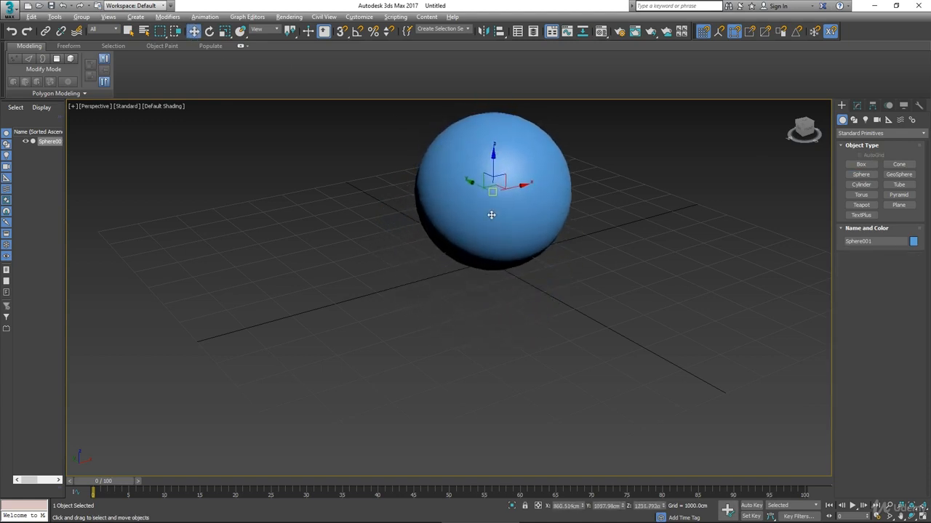
pyautogui.keyDown('alt'); pyautogui.moveTo(492, 215); pyautogui.dragTo(402, 304, button='middle'); pyautogui.keyUp('alt')
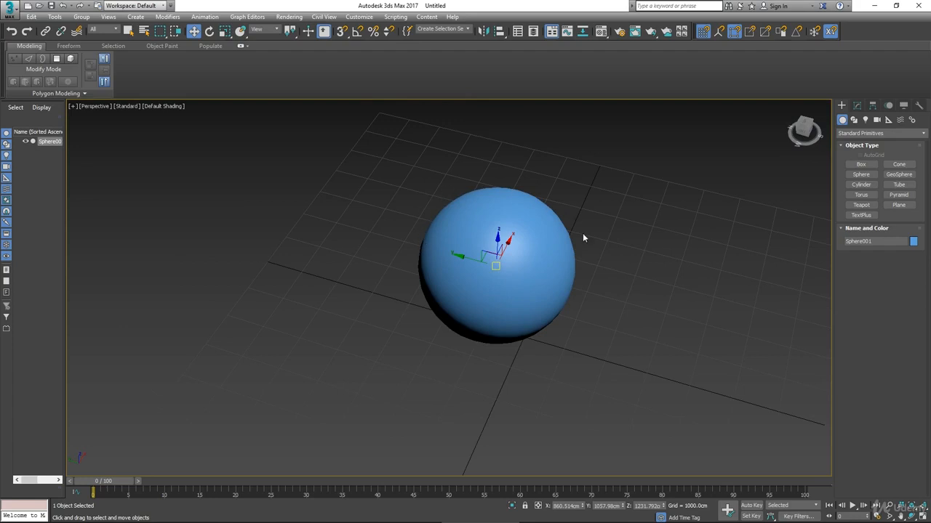
pyautogui.keyDown('alt'); pyautogui.moveTo(510, 325); pyautogui.dragTo(441, 286, button='middle'); pyautogui.keyUp('alt')
pyautogui.scroll(4, 459, 284)
pyautogui.scroll(-2, 458, 286)
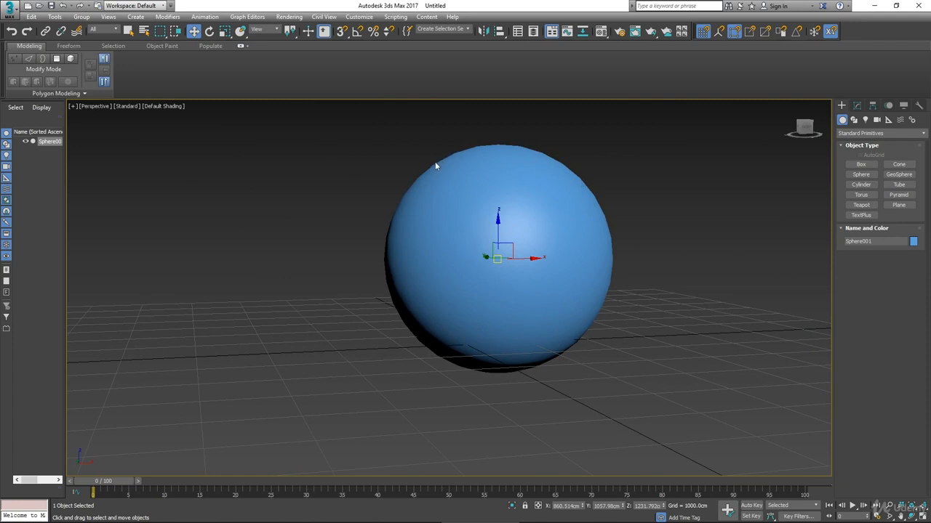
# Step: Reduce the sphere's segments to 10 to compare its outline, and restore them to 32
pyautogui.click(856, 106)
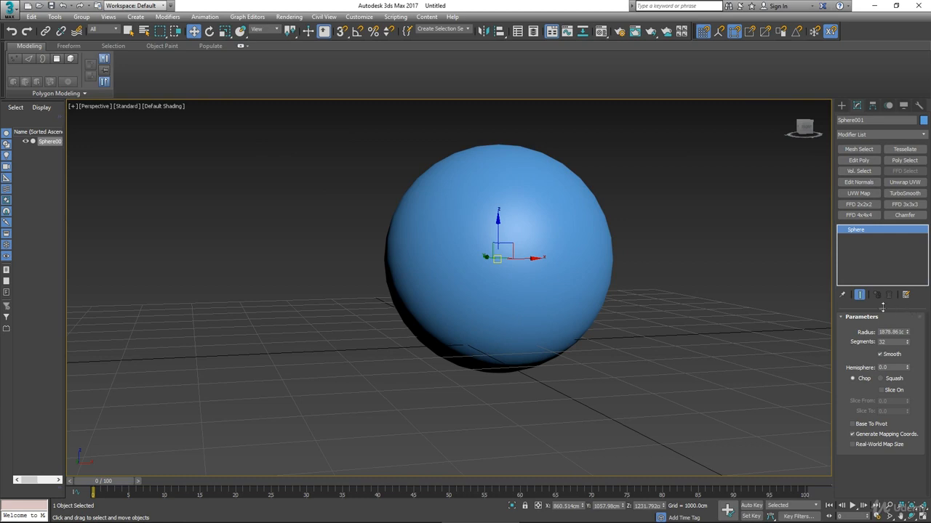
pyautogui.moveTo(908, 344)
pyautogui.mouseDown()
pyautogui.moveTo(910, 360)
pyautogui.moveTo(913, 346)
pyautogui.moveTo(916, 353)
pyautogui.mouseUp()
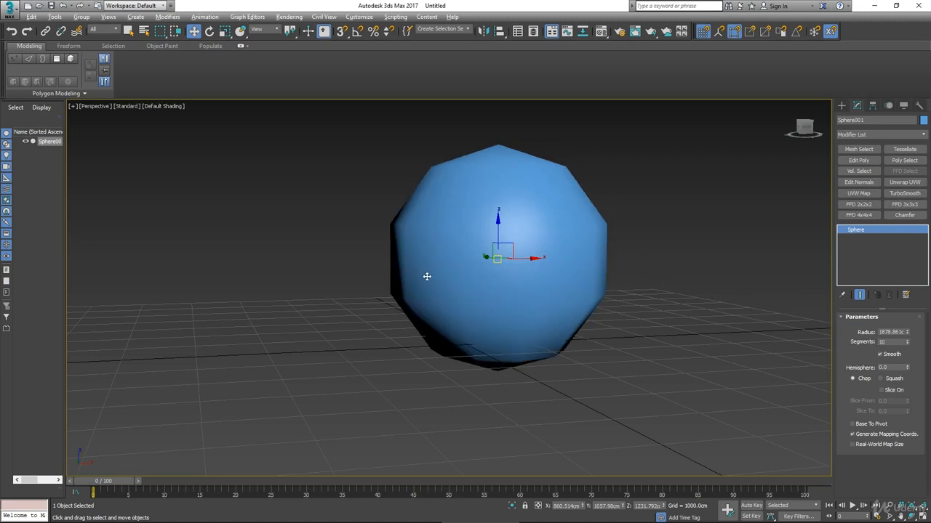
pyautogui.keyDown('alt'); pyautogui.moveTo(426, 274); pyautogui.dragTo(525, 289, button='middle'); pyautogui.keyUp('alt')
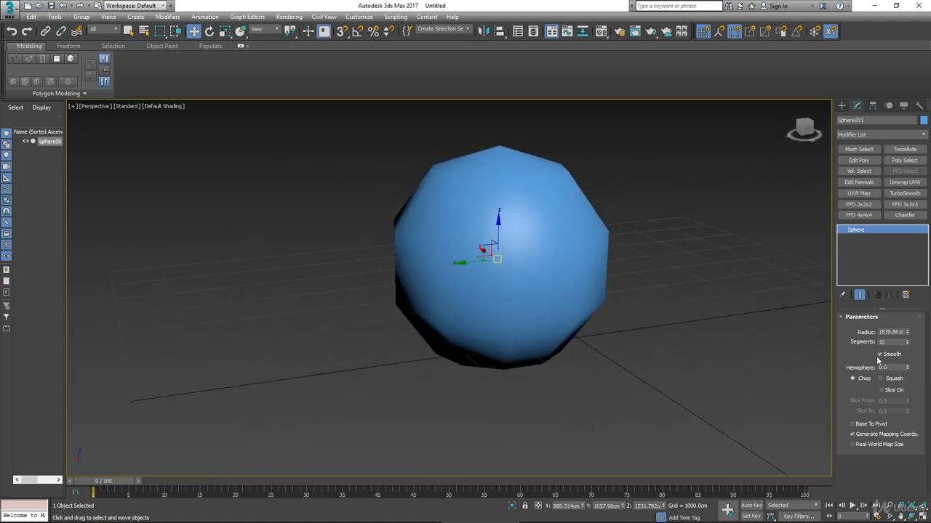
pyautogui.moveTo(907, 344); pyautogui.dragTo(908, 331)
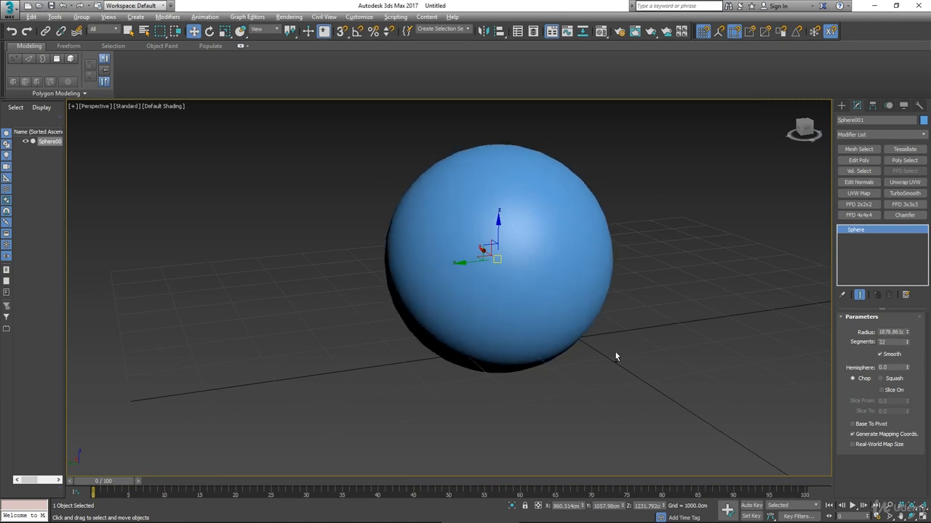
# Step: Turn on the Edged Faces display in the perspective viewport
pyautogui.keyDown('alt'); pyautogui.moveTo(614, 354); pyautogui.dragTo(632, 378, button='middle'); pyautogui.keyUp('alt')
pyautogui.click(163, 106)
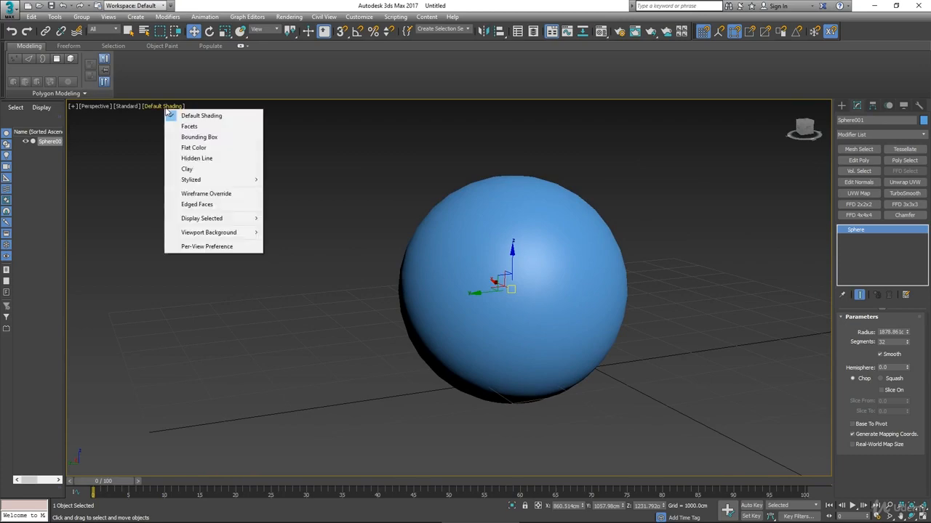
pyautogui.click(193, 205)
# Step: Convert the sphere to an Editable Poly and reselect it
pyautogui.moveTo(474, 312)
pyautogui.keyDown('alt'); pyautogui.mouseDown(button='middle')
pyautogui.moveTo(519, 281)
pyautogui.moveTo(596, 256)
pyautogui.mouseUp(button='middle'); pyautogui.keyUp('alt')
pyautogui.rightClick(596, 256)
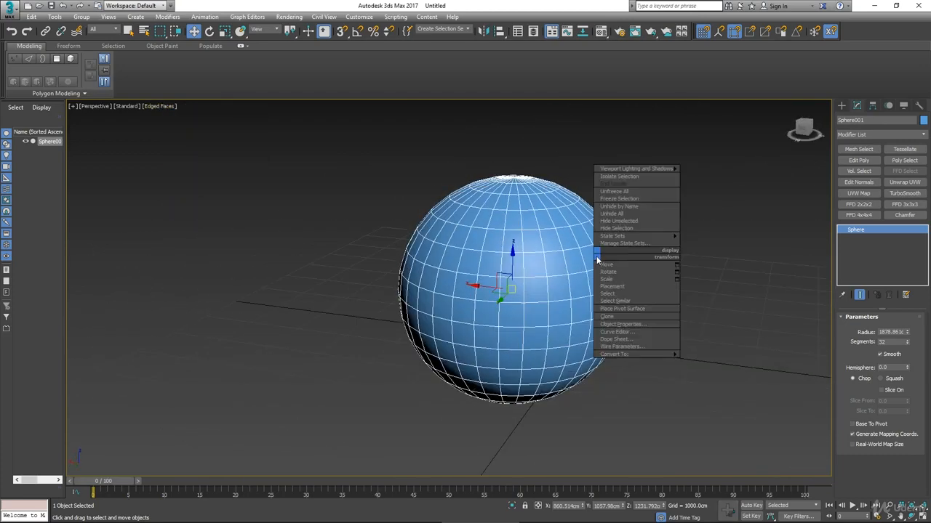
pyautogui.moveTo(644, 354)
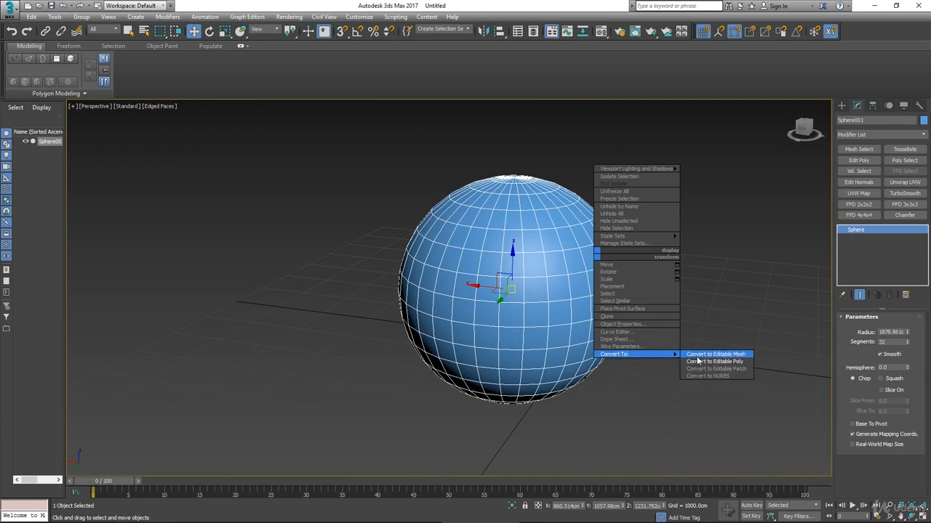
pyautogui.click(702, 362)
pyautogui.moveTo(647, 355); pyautogui.dragTo(615, 337, button='middle')
pyautogui.click(642, 346)
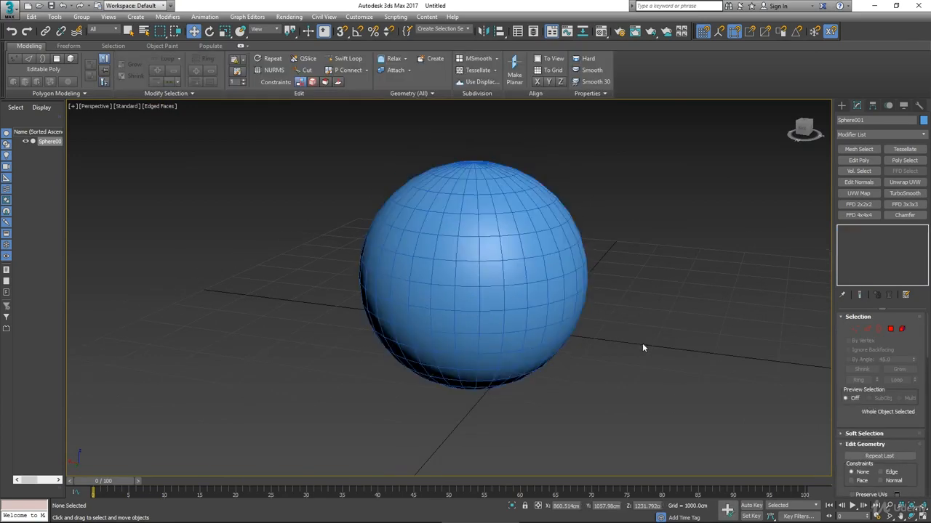
pyautogui.click(478, 263)
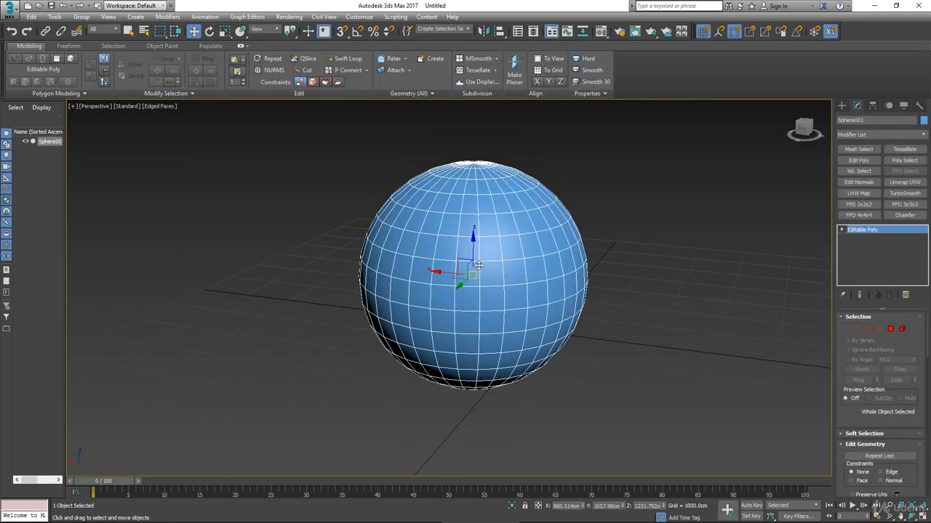
# Step: Select all of the sphere's polygons at Polygon sub-object level
pyautogui.scroll(3, 413, 227)
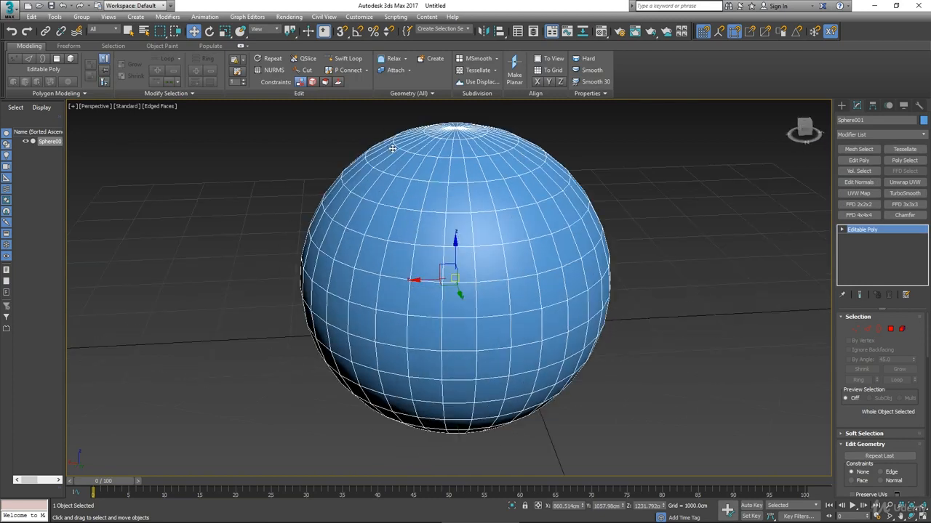
pyautogui.click(890, 330)
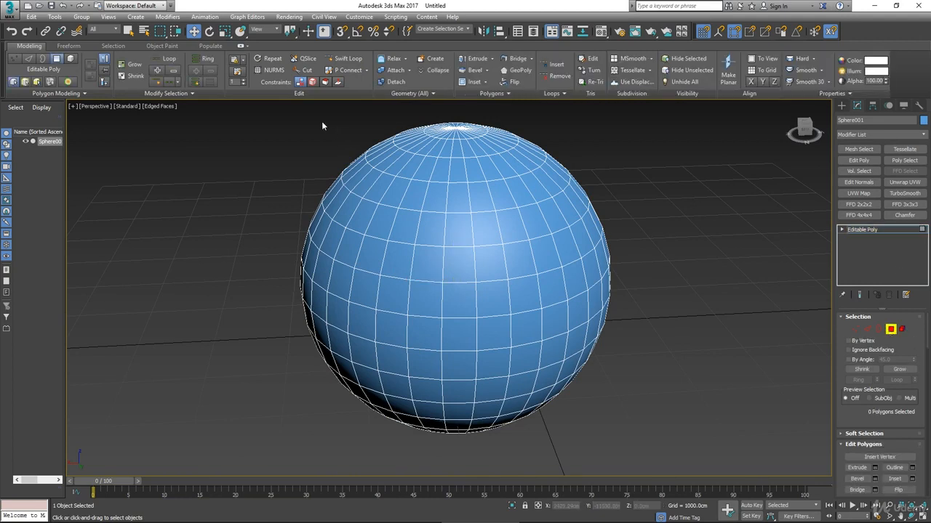
pyautogui.moveTo(257, 110); pyautogui.dragTo(710, 460)
pyautogui.keyDown('alt'); pyautogui.moveTo(463, 341); pyautogui.dragTo(548, 298, button='middle'); pyautogui.keyUp('alt')
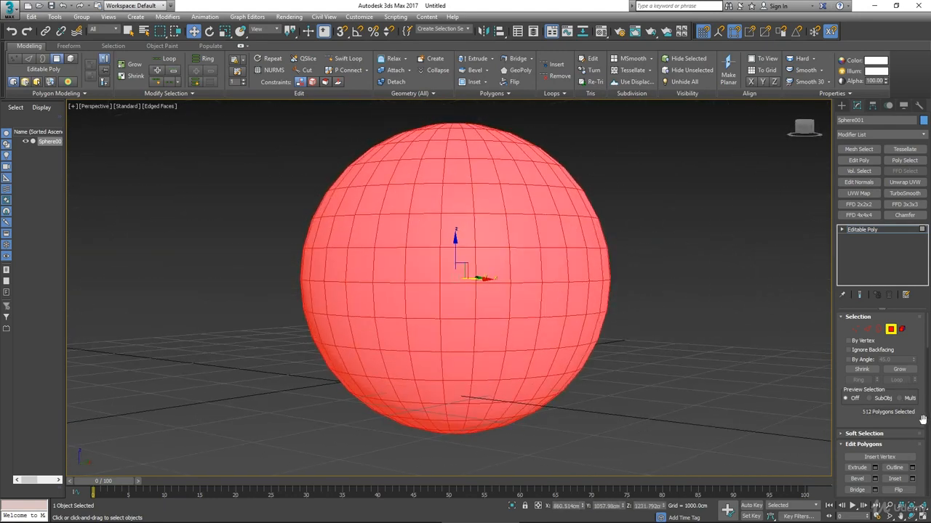
# Step: Clear all smoothing groups from the selected polygons and deselect them
pyautogui.moveTo(923, 420); pyautogui.dragTo(919, 4)
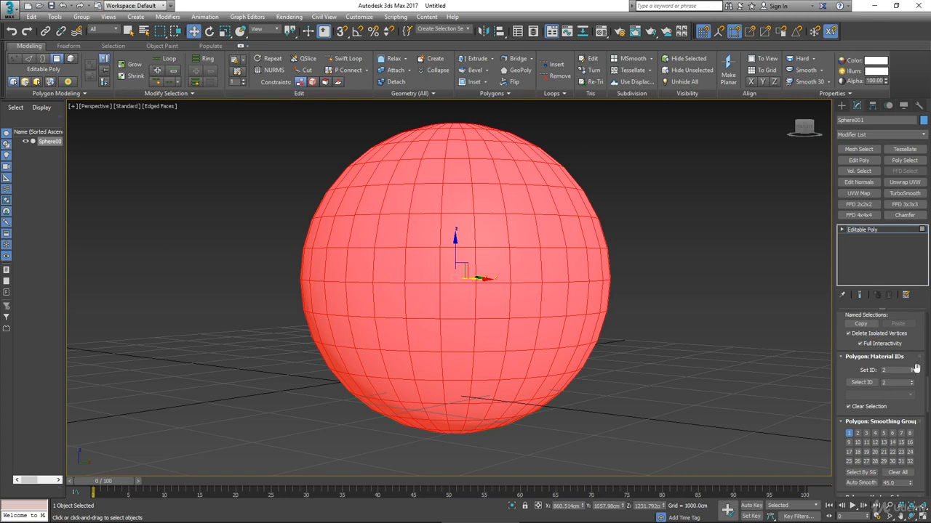
pyautogui.scroll(5, 920, 333)
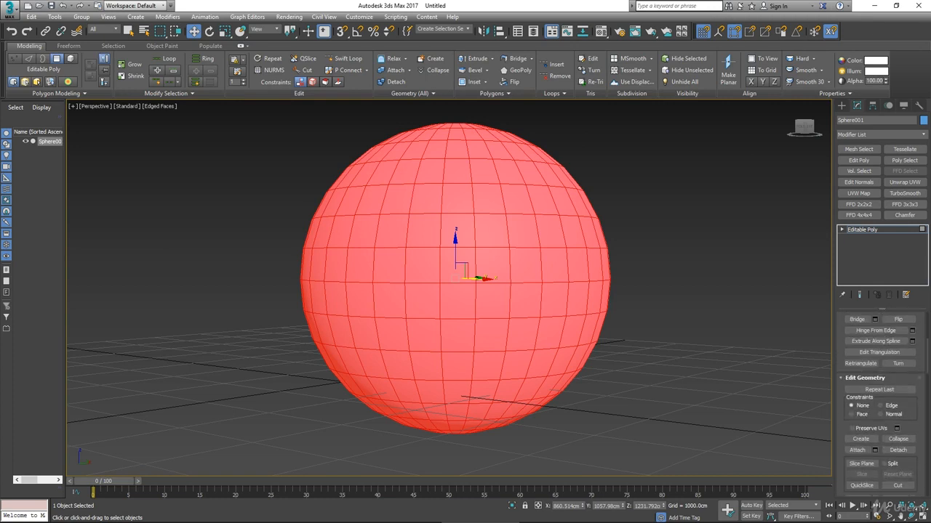
pyautogui.scroll(5, 921, 326)
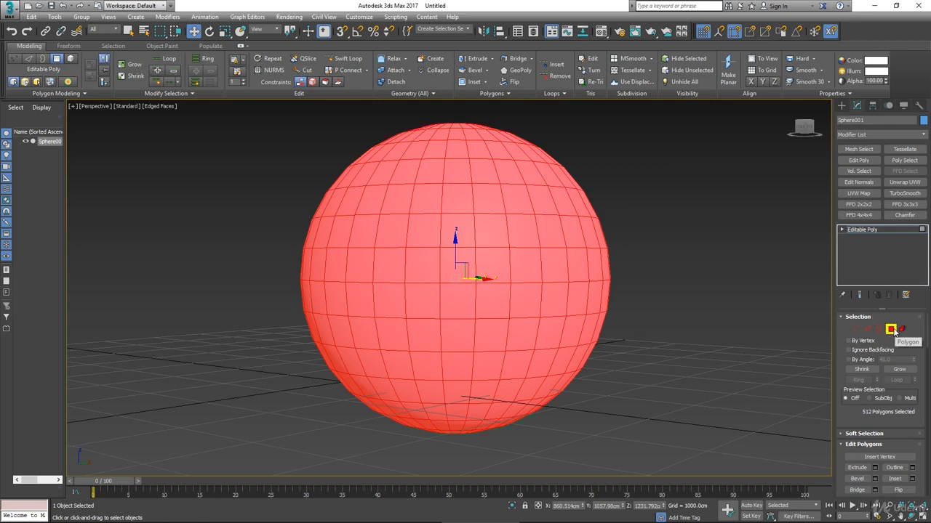
pyautogui.moveTo(921, 427); pyautogui.dragTo(919, 69)
pyautogui.moveTo(922, 425); pyautogui.dragTo(917, 385)
pyautogui.scroll(-5, 917, 385)
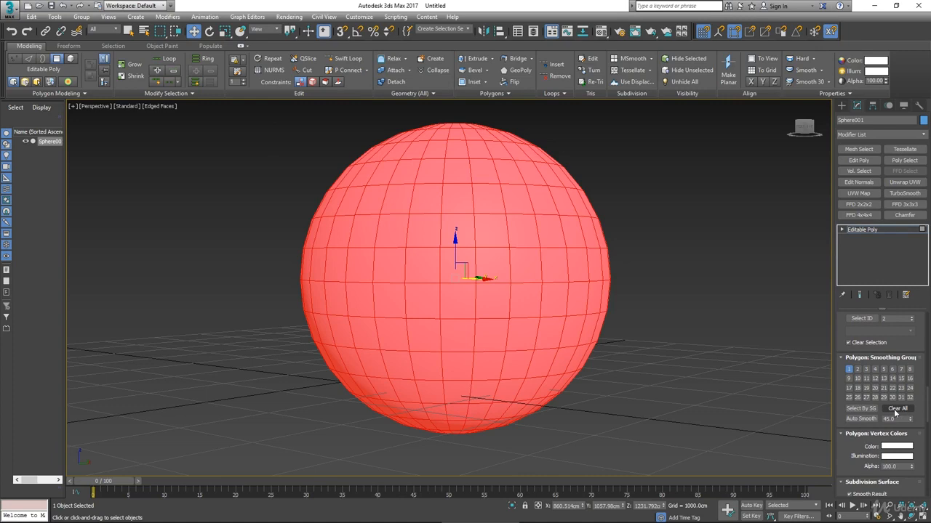
pyautogui.click(897, 408)
pyautogui.keyDown('alt'); pyautogui.moveTo(740, 385); pyautogui.dragTo(624, 375, button='middle'); pyautogui.keyUp('alt')
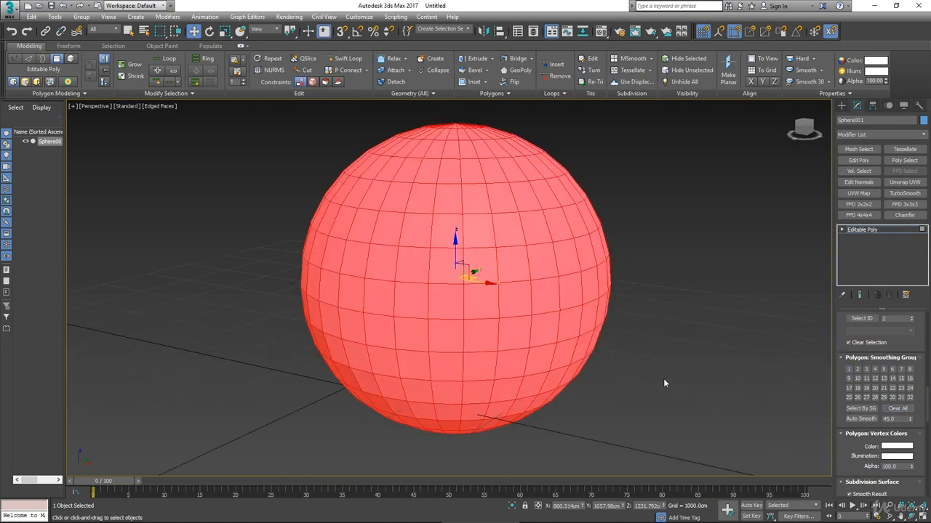
pyautogui.click(663, 379)
# Step: Turn off the Edged Faces display in the perspective viewport
pyautogui.scroll(-4, 577, 351)
pyautogui.keyDown('alt'); pyautogui.moveTo(554, 342); pyautogui.dragTo(550, 356, button='middle'); pyautogui.keyUp('alt')
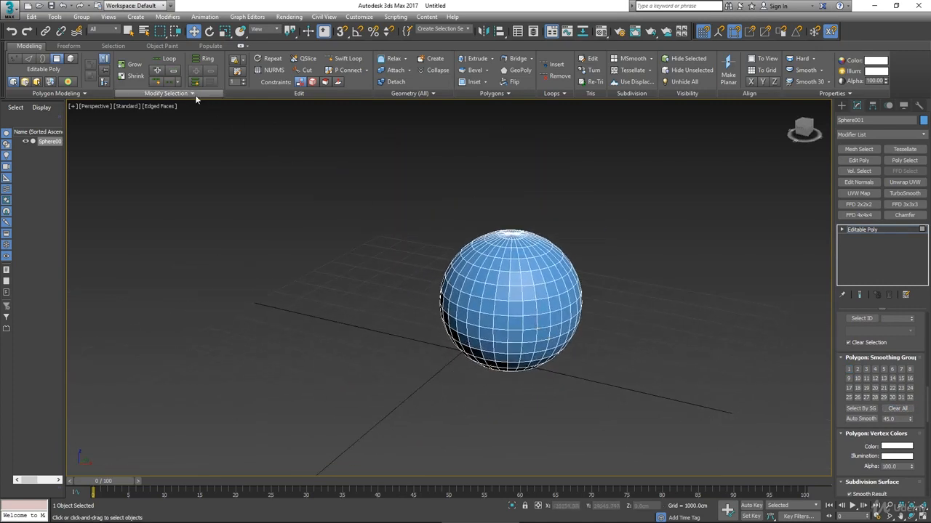
pyautogui.click(161, 107)
pyautogui.click(195, 204)
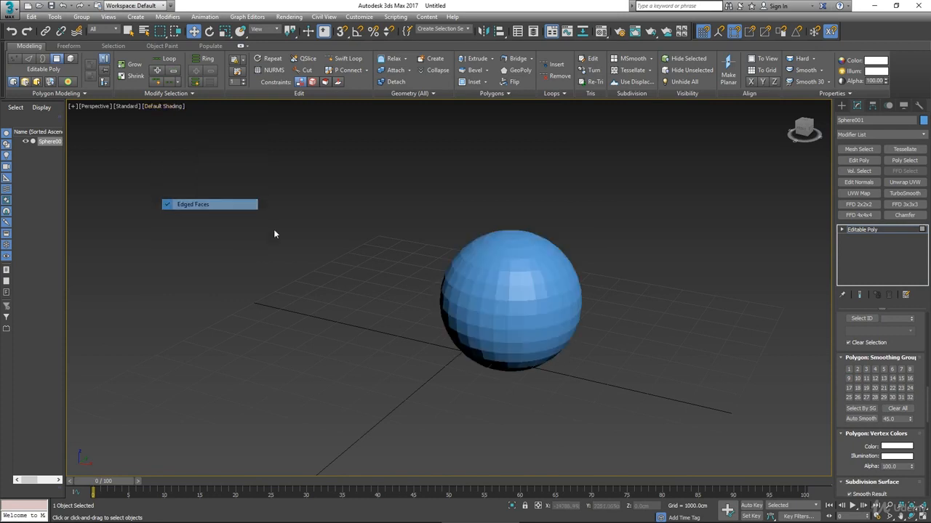
# Step: Examine the shading of the individual faces on the unsmoothed sphere from several angles
pyautogui.keyDown('alt'); pyautogui.moveTo(422, 298); pyautogui.dragTo(447, 249, button='middle'); pyautogui.keyUp('alt')
pyautogui.scroll(3, 448, 250)
pyautogui.moveTo(648, 274); pyautogui.dragTo(617, 294, button='middle')
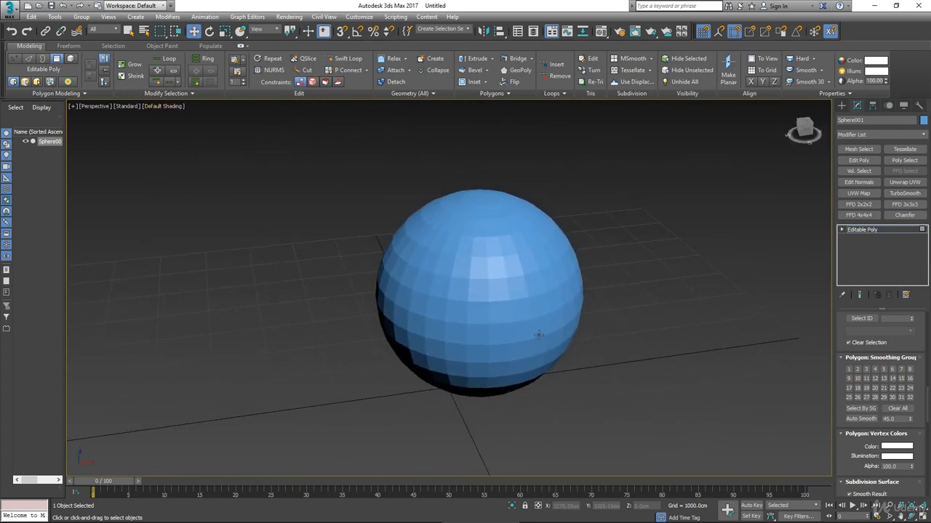
pyautogui.keyDown('alt'); pyautogui.moveTo(539, 335); pyautogui.dragTo(466, 282, button='middle'); pyautogui.keyUp('alt')
pyautogui.scroll(2, 465, 283)
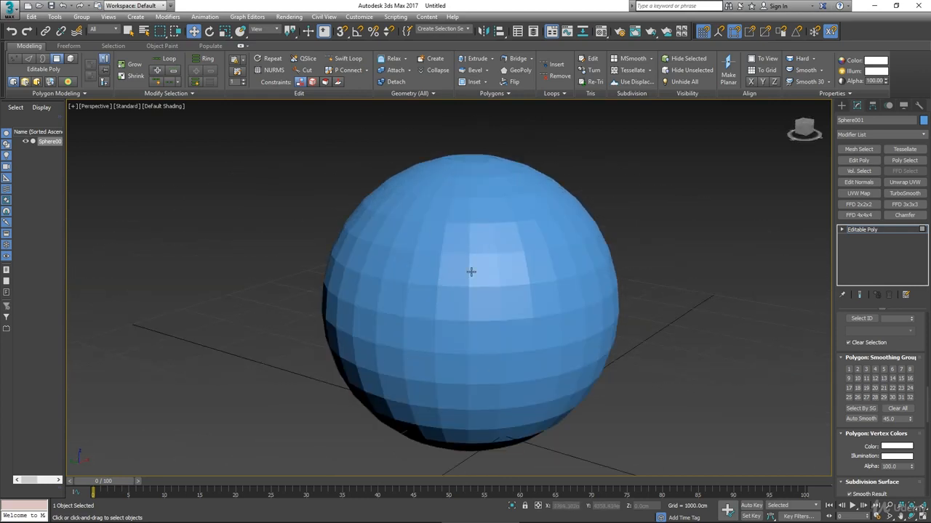
pyautogui.moveTo(465, 284); pyautogui.dragTo(461, 268, button='middle')
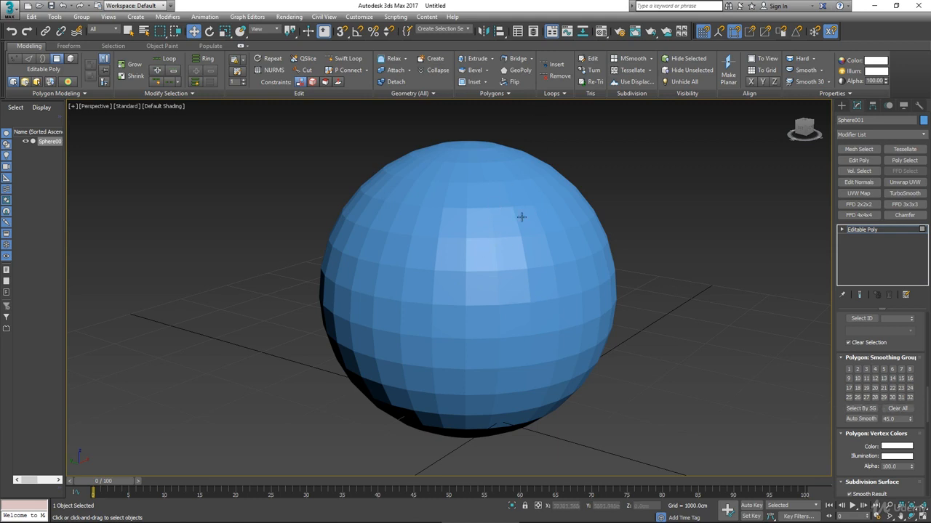
pyautogui.moveTo(559, 411); pyautogui.dragTo(189, 269)
pyautogui.moveTo(436, 282)
pyautogui.keyDown('alt'); pyautogui.mouseDown(button='middle')
pyautogui.moveTo(451, 328)
pyautogui.moveTo(486, 311)
pyautogui.moveTo(511, 258)
pyautogui.mouseUp(button='middle'); pyautogui.keyUp('alt')
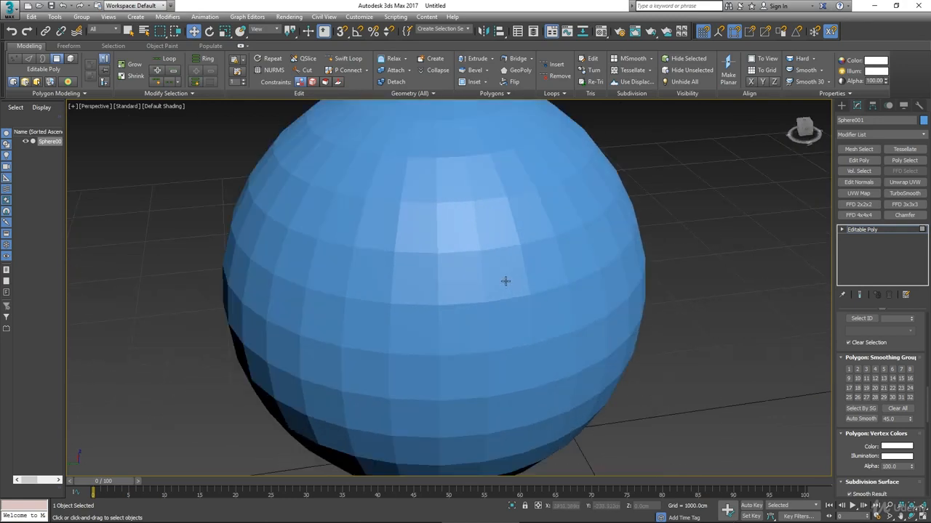
# Step: Apply an Edit Normals modifier to the sphere
pyautogui.scroll(-2, 505, 281)
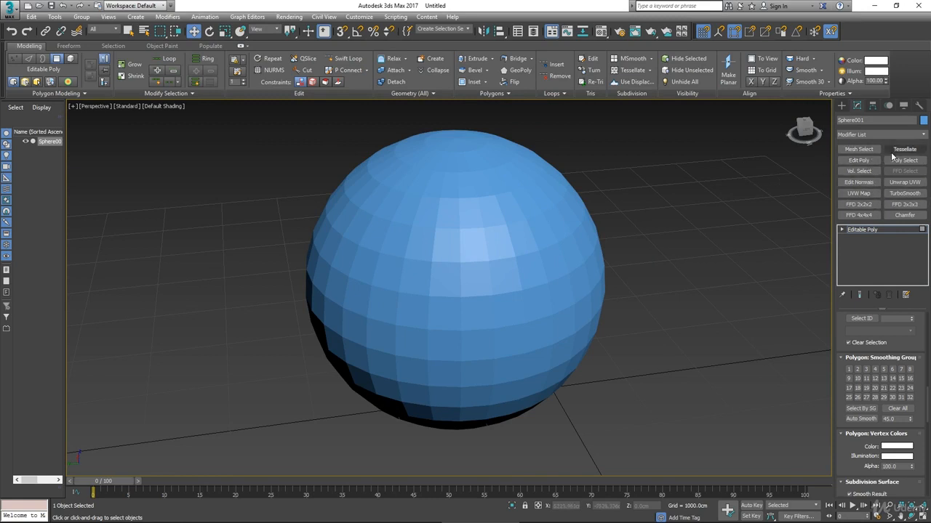
pyautogui.click(858, 183)
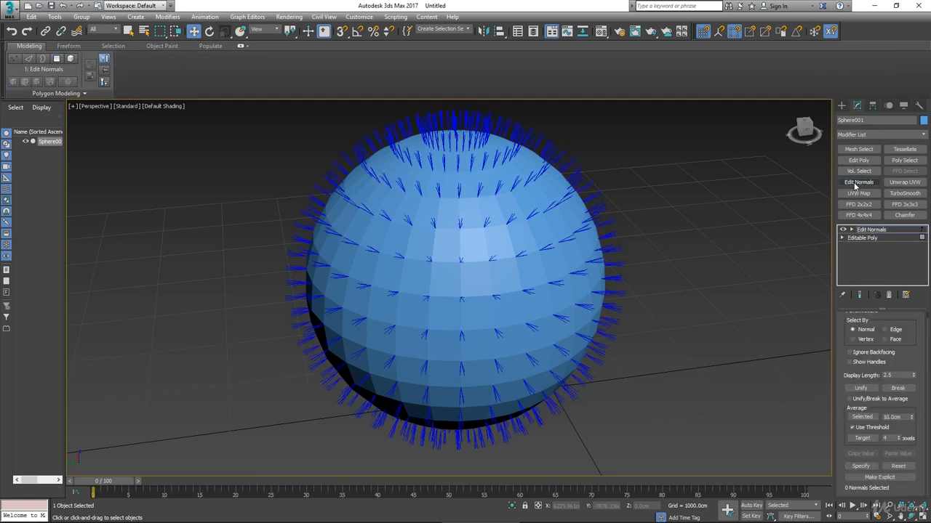
pyautogui.keyDown('alt'); pyautogui.moveTo(619, 261); pyautogui.dragTo(641, 248, button='middle'); pyautogui.keyUp('alt')
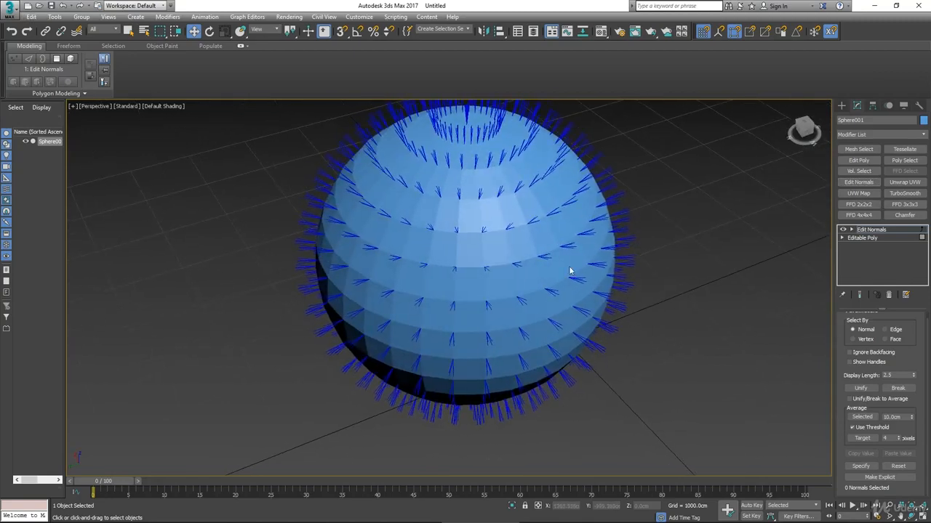
# Step: Examine the directions of the normals at the sphere's vertices, up close and from farther away
pyautogui.scroll(5, 571, 270)
pyautogui.keyDown('alt'); pyautogui.moveTo(528, 276); pyautogui.dragTo(630, 293, button='middle'); pyautogui.keyUp('alt')
pyautogui.scroll(6, 556, 269)
pyautogui.keyDown('alt'); pyautogui.moveTo(534, 269); pyautogui.dragTo(474, 257, button='middle'); pyautogui.keyUp('alt')
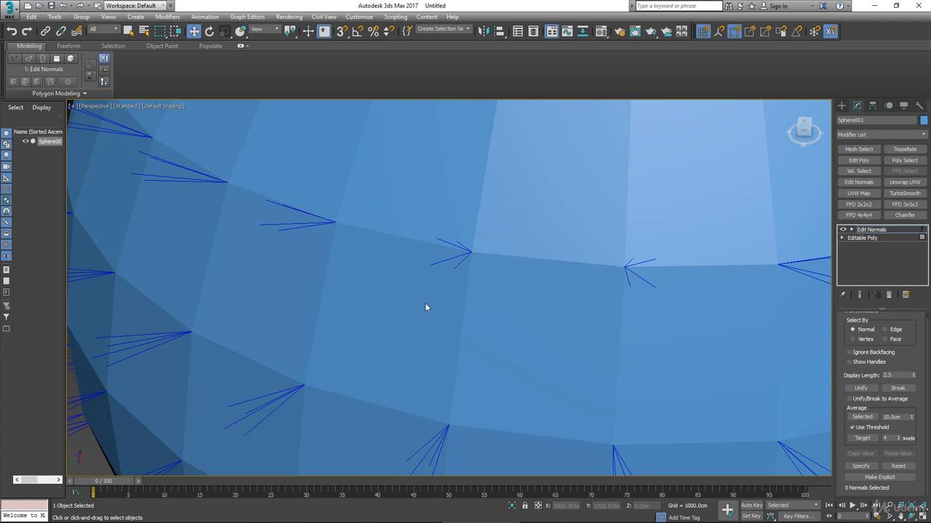
pyautogui.keyDown('alt'); pyautogui.moveTo(478, 314); pyautogui.dragTo(481, 276, button='middle'); pyautogui.keyUp('alt')
pyautogui.scroll(-2, 481, 276)
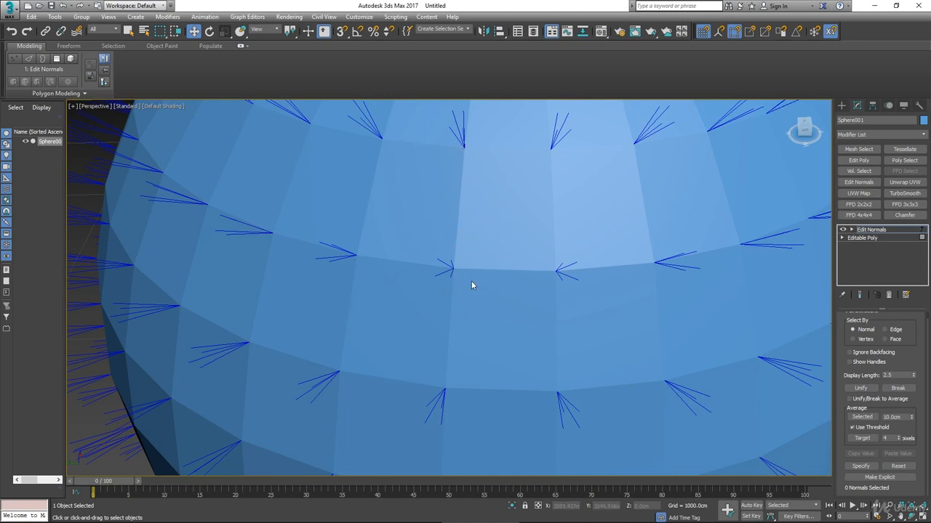
pyautogui.moveTo(527, 315); pyautogui.dragTo(482, 235, button='middle')
pyautogui.scroll(-8, 449, 255)
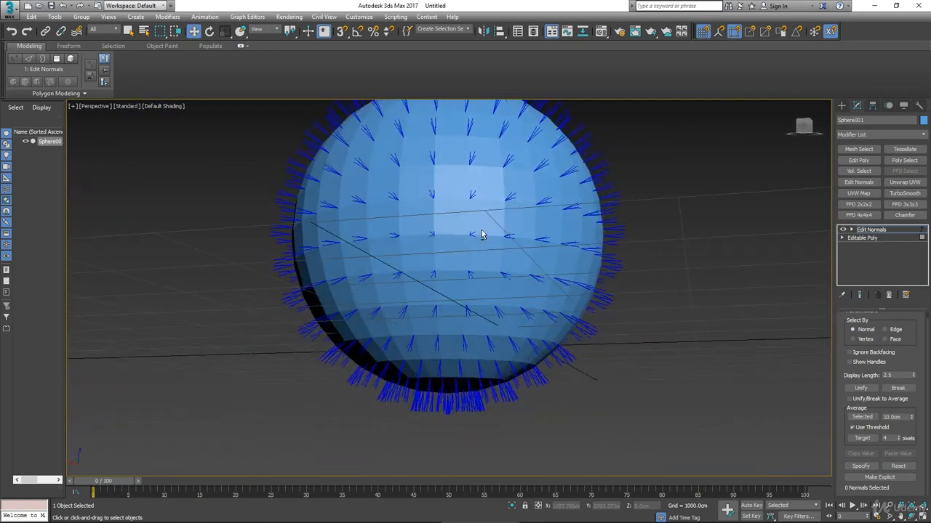
# Step: Collapse the sphere's whole modifier stack into a single Editable Poly
pyautogui.scroll(10, 361, 200)
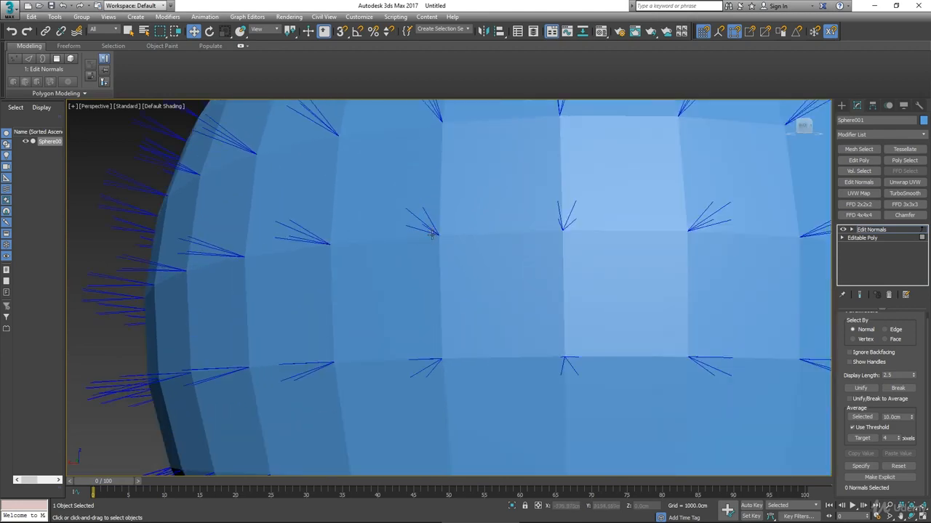
pyautogui.scroll(-8, 567, 228)
pyautogui.scroll(1, 565, 245)
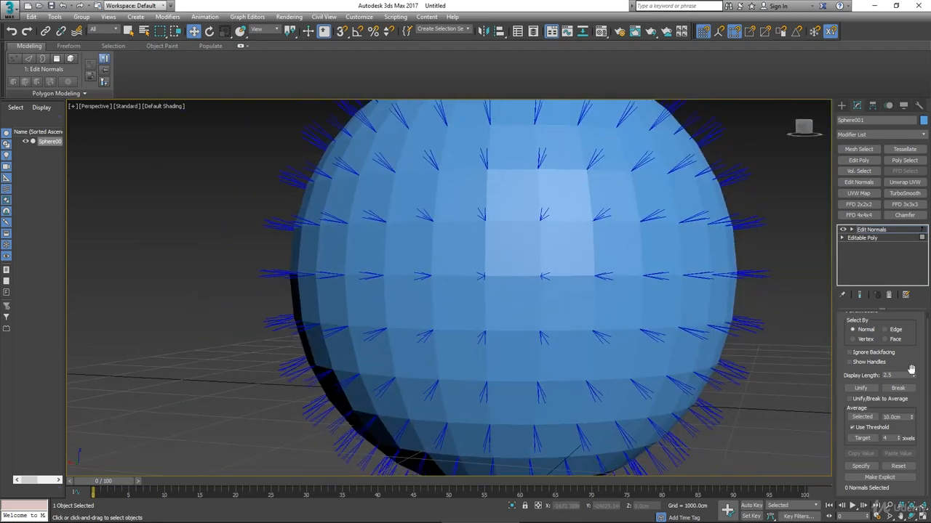
pyautogui.rightClick(889, 269)
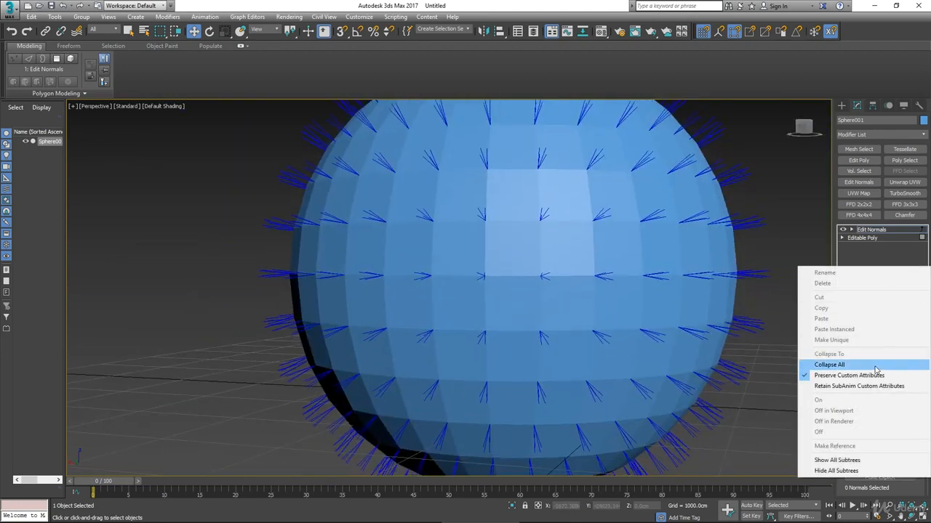
pyautogui.click(876, 364)
pyautogui.click(512, 297)
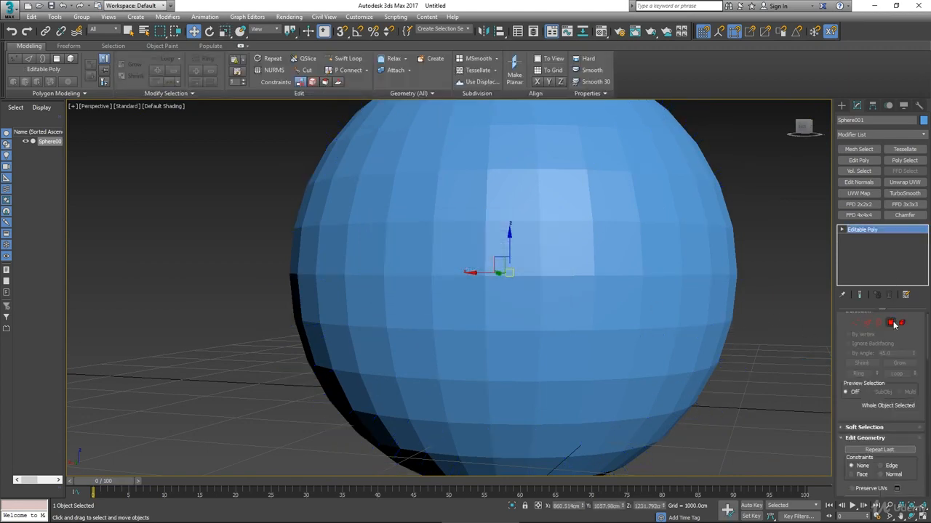
# Step: Select a three-by-three block of adjacent polygons on the front of the sphere
pyautogui.click(890, 322)
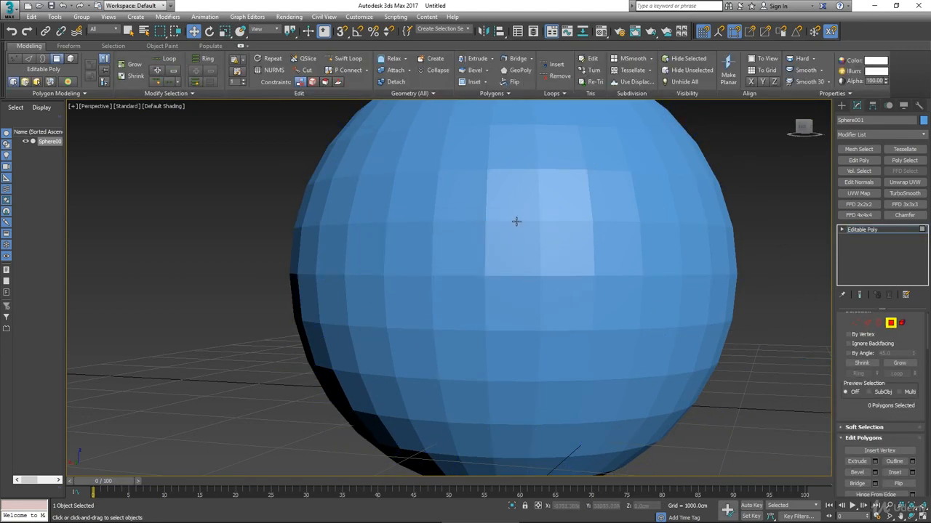
pyautogui.moveTo(516, 221); pyautogui.dragTo(512, 228, button='middle')
pyautogui.click(506, 211)
pyautogui.keyDown('ctrl'); pyautogui.click(463, 215); pyautogui.keyUp('ctrl')
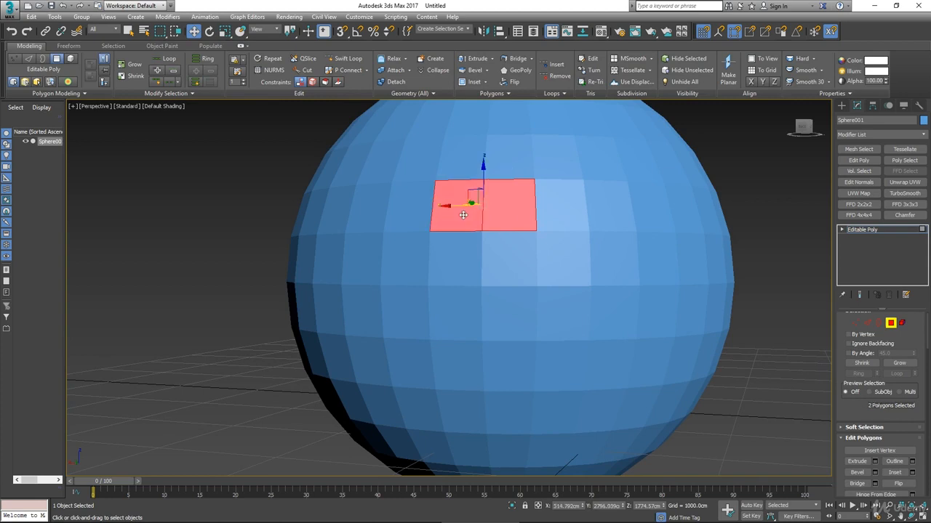
pyautogui.keyDown('ctrl'); pyautogui.click(467, 247); pyautogui.keyUp('ctrl')
pyautogui.keyDown('ctrl'); pyautogui.click(463, 306); pyautogui.keyUp('ctrl')
pyautogui.keyDown('ctrl'); pyautogui.click(513, 316); pyautogui.keyUp('ctrl')
pyautogui.keyDown('ctrl'); pyautogui.click(553, 316); pyautogui.keyUp('ctrl')
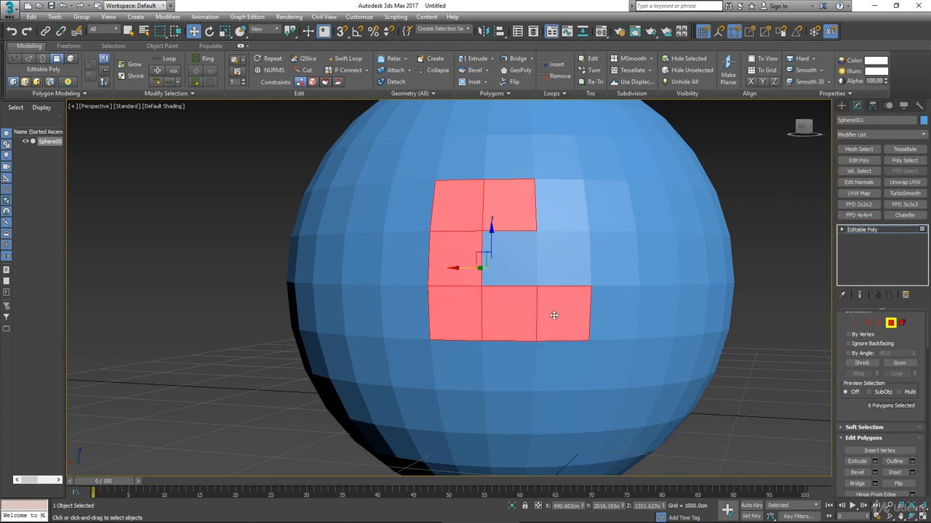
pyautogui.keyDown('ctrl'); pyautogui.click(558, 254); pyautogui.keyUp('ctrl')
pyautogui.keyDown('ctrl'); pyautogui.click(556, 219); pyautogui.keyUp('ctrl')
pyautogui.keyDown('ctrl'); pyautogui.click(517, 272); pyautogui.keyUp('ctrl')
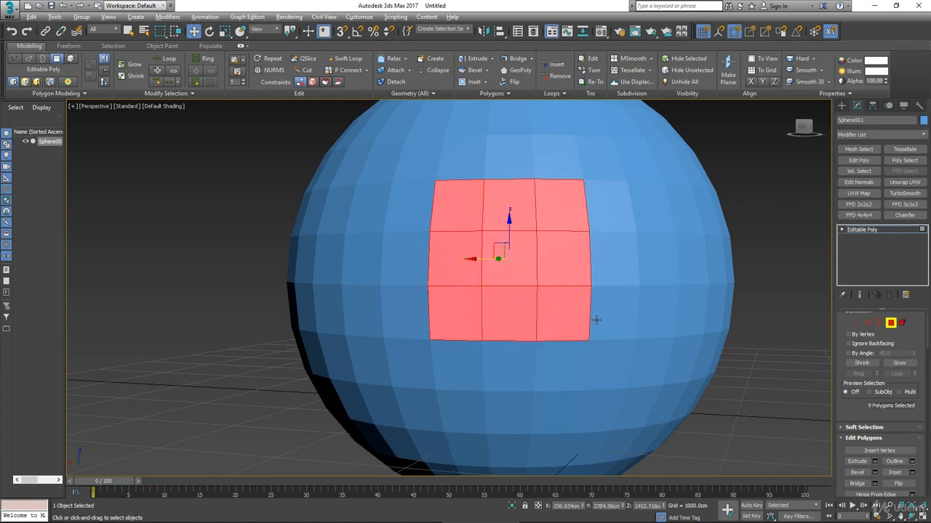
# Step: Auto-smooth the selected block of polygons with a threshold of 45.0, and clear the polygon selection
pyautogui.keyDown('alt'); pyautogui.moveTo(594, 318); pyautogui.dragTo(567, 292, button='middle'); pyautogui.keyUp('alt')
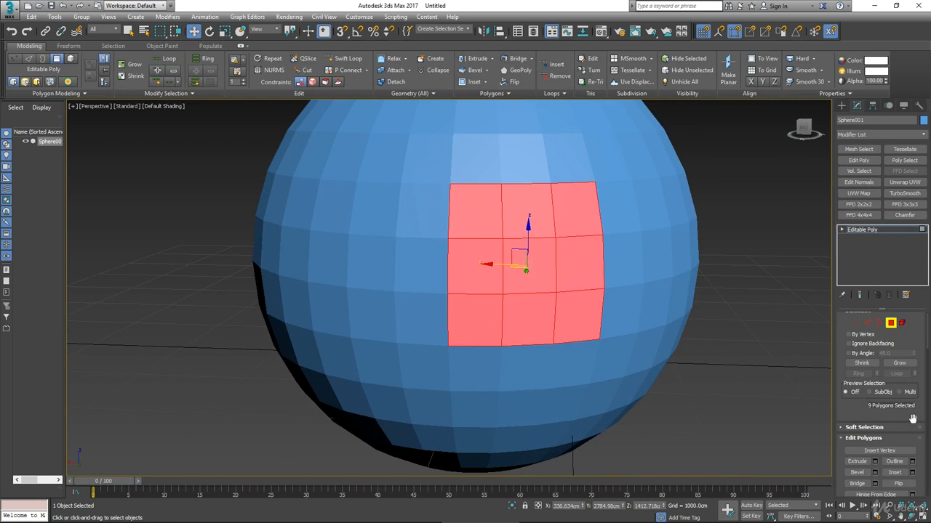
pyautogui.scroll(-5, 913, 418)
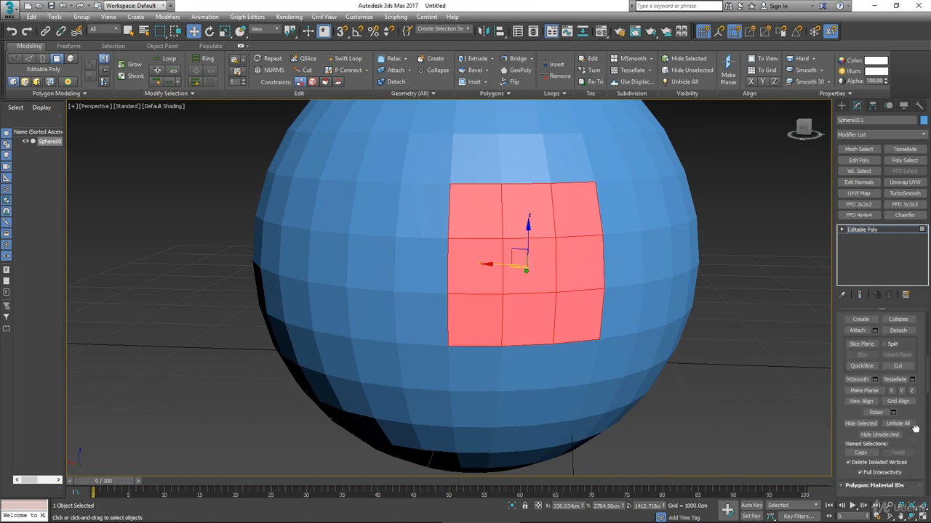
pyautogui.scroll(-5, 915, 429)
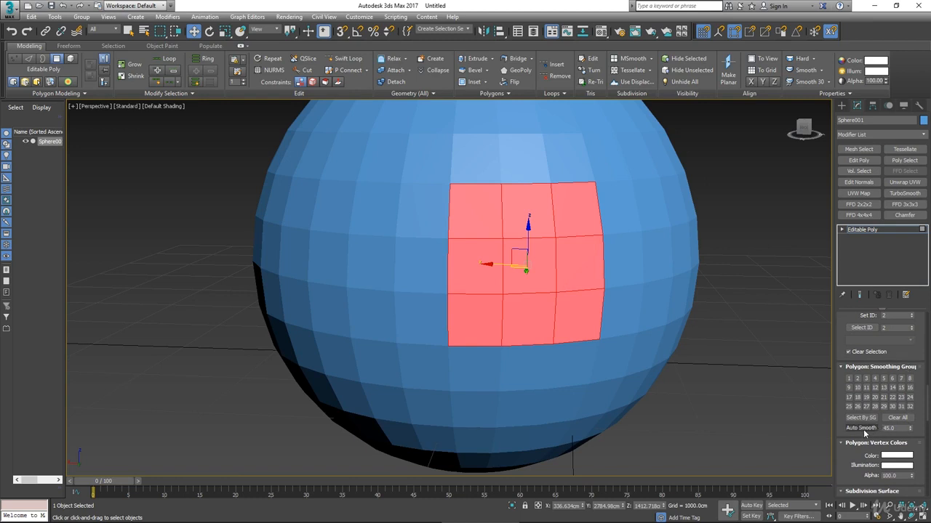
pyautogui.click(862, 428)
pyautogui.moveTo(673, 379)
pyautogui.keyDown('alt'); pyautogui.mouseDown(button='middle')
pyautogui.moveTo(674, 403)
pyautogui.moveTo(680, 392)
pyautogui.mouseUp(button='middle'); pyautogui.keyUp('alt')
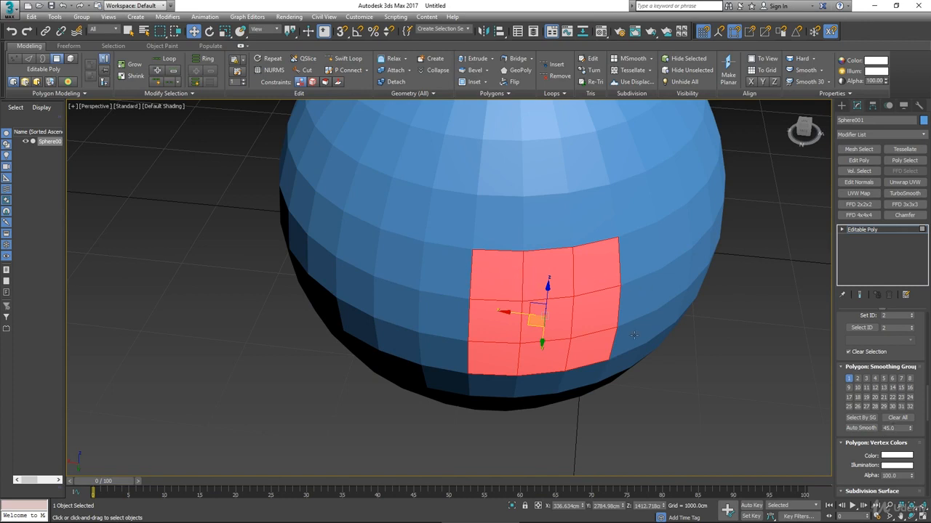
pyautogui.click(709, 375)
# Step: Check the shading of the smoothed patch, and add an Edit Normals modifier to the sphere
pyautogui.moveTo(554, 333)
pyautogui.keyDown('alt'); pyautogui.mouseDown(button='middle')
pyautogui.moveTo(551, 377)
pyautogui.moveTo(544, 369)
pyautogui.moveTo(555, 347)
pyautogui.mouseUp(button='middle'); pyautogui.keyUp('alt')
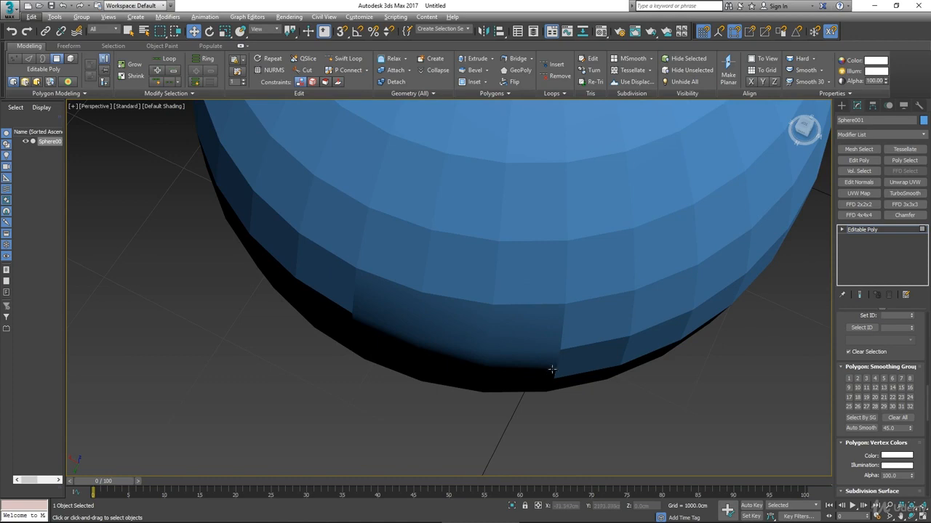
pyautogui.keyDown('alt'); pyautogui.moveTo(551, 374); pyautogui.dragTo(525, 364, button='middle'); pyautogui.keyUp('alt')
pyautogui.scroll(2, 526, 364)
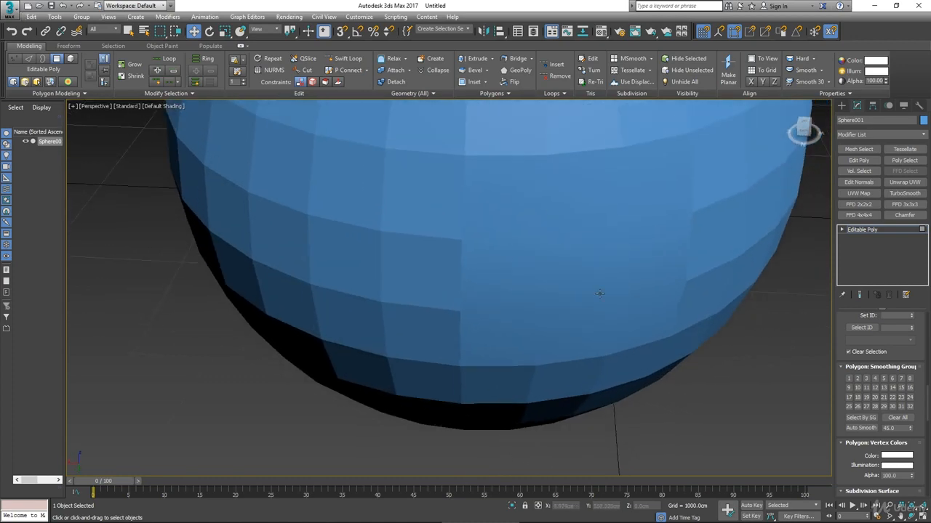
pyautogui.keyDown('alt'); pyautogui.moveTo(616, 309); pyautogui.dragTo(461, 216, button='middle'); pyautogui.keyUp('alt')
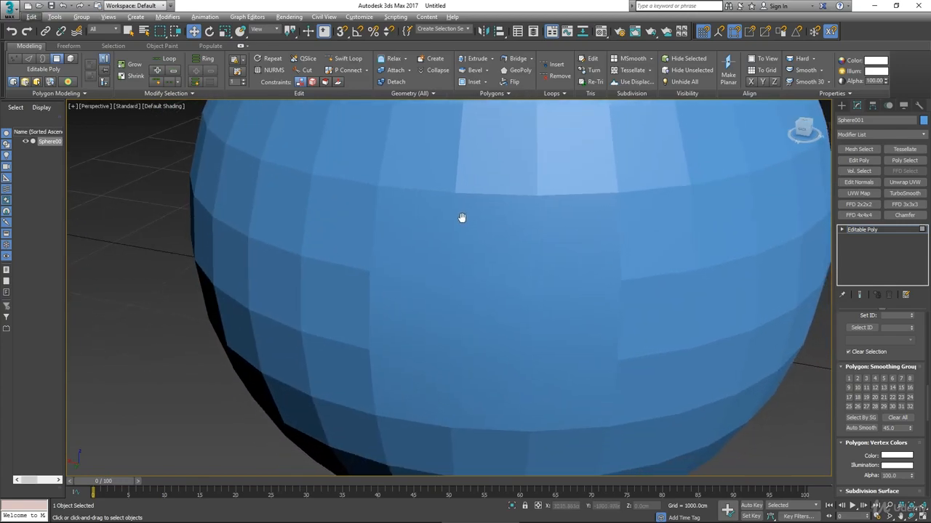
pyautogui.scroll(-2, 461, 216)
pyautogui.click(859, 182)
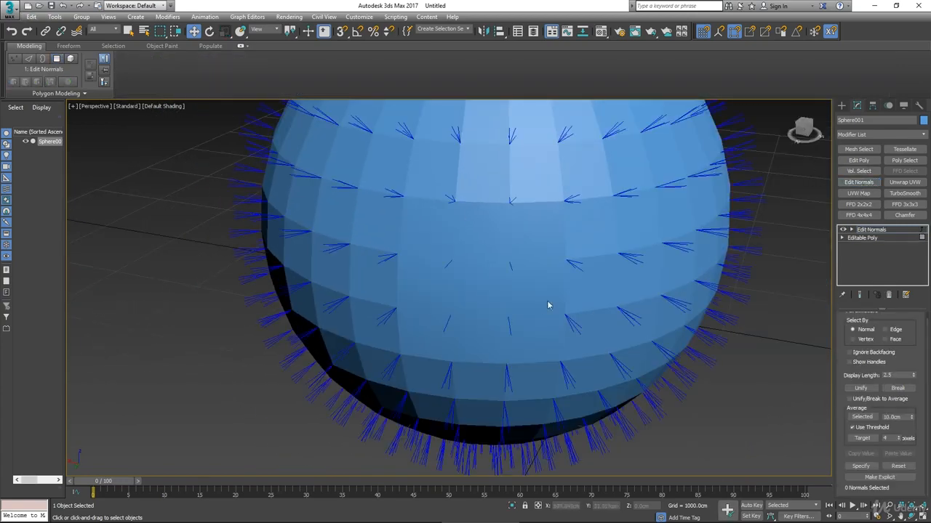
# Step: Examine up close the normals at the vertices inside the smoothed patch
pyautogui.keyDown('alt'); pyautogui.moveTo(545, 314); pyautogui.dragTo(540, 289, button='middle'); pyautogui.keyUp('alt')
pyautogui.scroll(2, 540, 289)
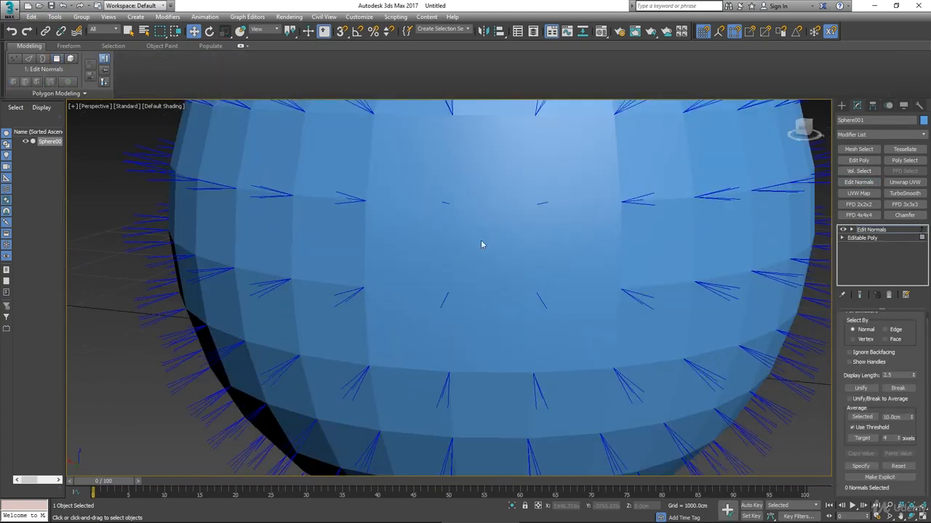
pyautogui.scroll(2, 518, 247)
pyautogui.keyDown('alt'); pyautogui.moveTo(518, 247); pyautogui.dragTo(578, 259, button='middle'); pyautogui.keyUp('alt')
pyautogui.scroll(2, 512, 257)
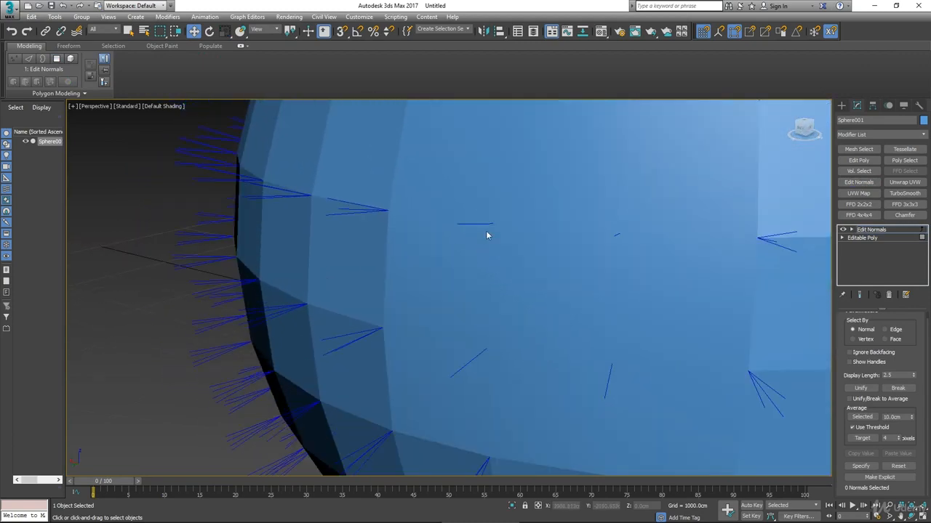
pyautogui.moveTo(916, 317); pyautogui.dragTo(916, 325)
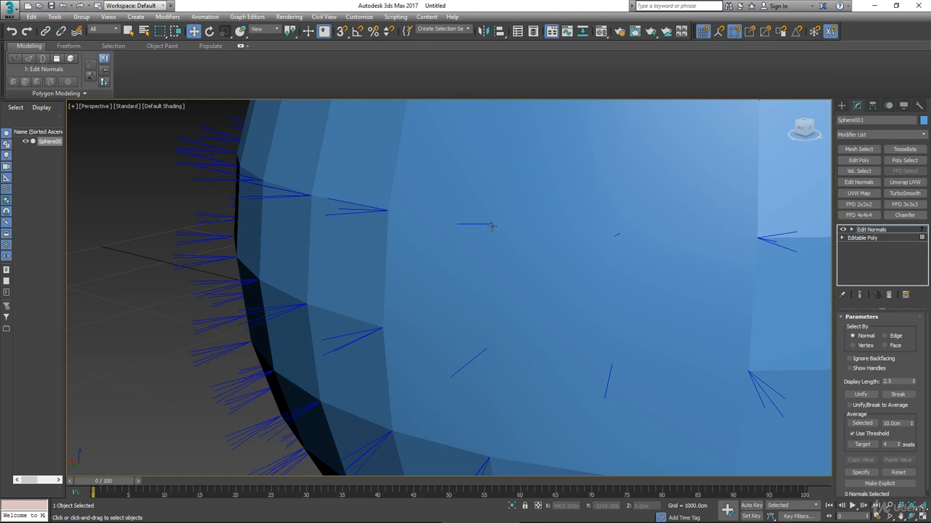
pyautogui.scroll(-6, 508, 314)
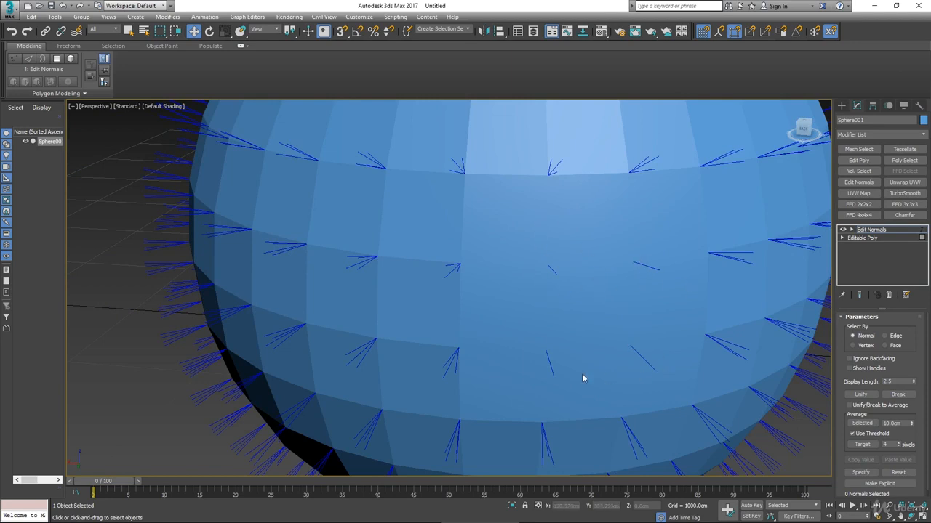
# Step: Compare the normals along the border of the smoothed patch with those on the unsmoothed faces, up close and from farther away
pyautogui.scroll(4, 502, 259)
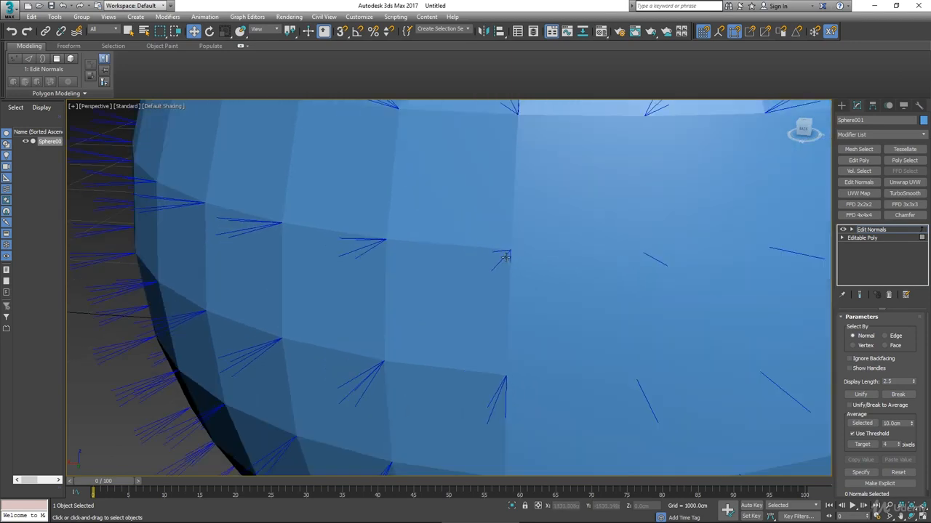
pyautogui.scroll(-3, 515, 294)
pyautogui.scroll(4, 517, 280)
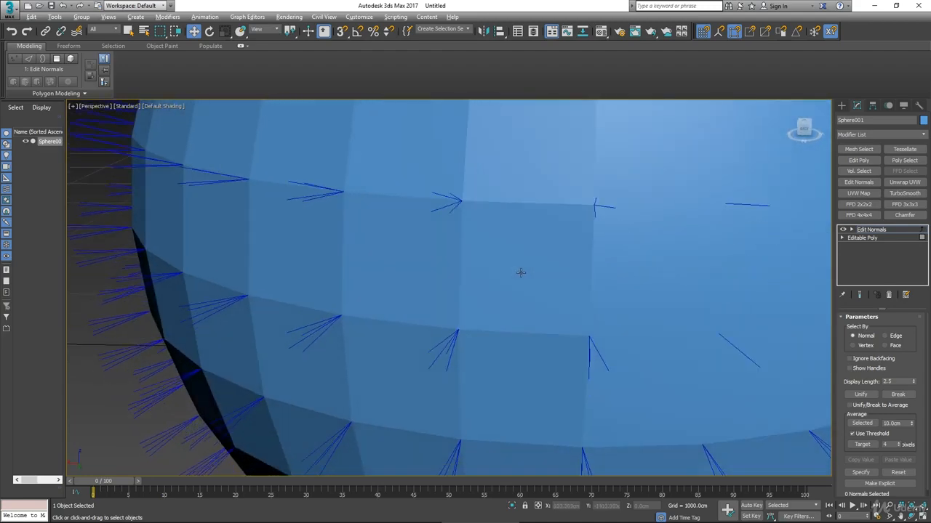
pyautogui.keyDown('alt'); pyautogui.moveTo(514, 271); pyautogui.dragTo(519, 271, button='middle'); pyautogui.keyUp('alt')
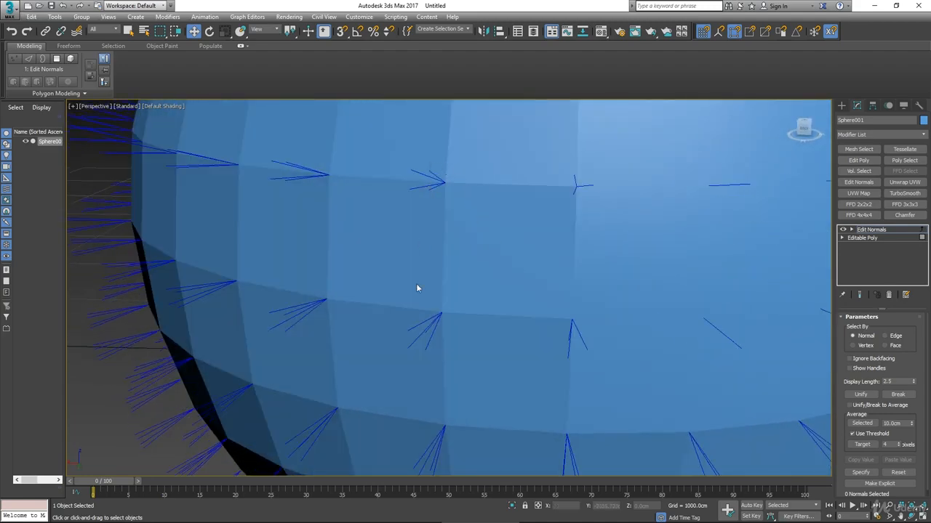
pyautogui.keyDown('alt'); pyautogui.moveTo(681, 279); pyautogui.dragTo(575, 270, button='middle'); pyautogui.keyUp('alt')
pyautogui.scroll(-3, 445, 153)
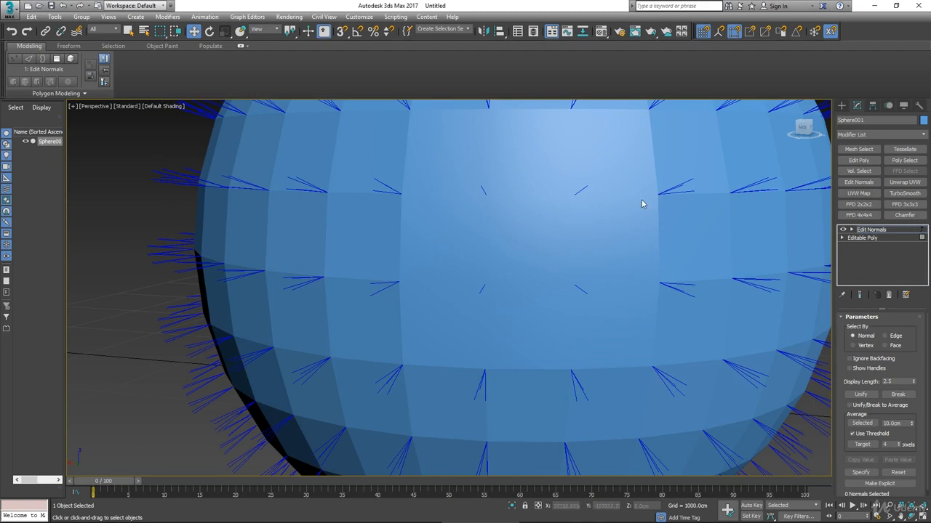
pyautogui.scroll(-5, 507, 190)
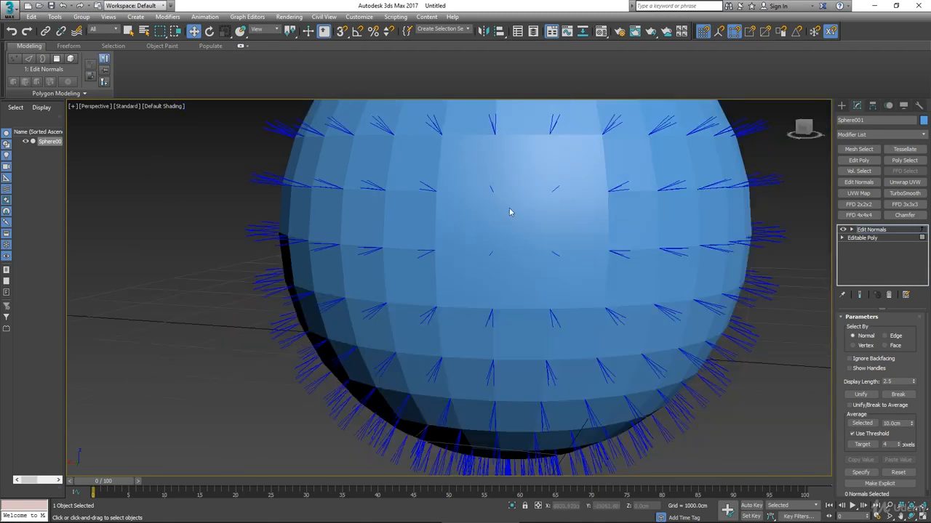
pyautogui.keyDown('alt'); pyautogui.moveTo(513, 222); pyautogui.dragTo(555, 219, button='middle'); pyautogui.keyUp('alt')
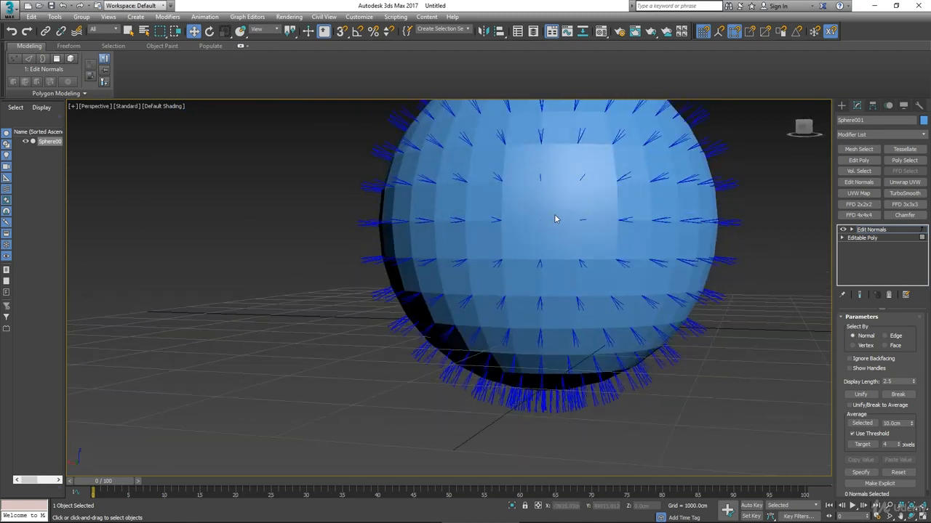
pyautogui.scroll(-3, 579, 180)
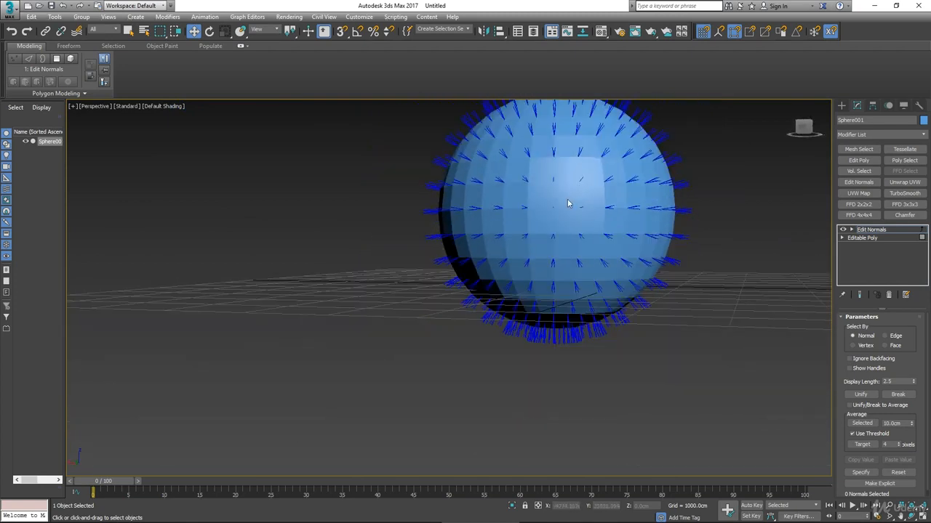
pyautogui.scroll(3, 569, 202)
pyautogui.moveTo(569, 202); pyautogui.dragTo(526, 235, button='middle')
# Step: Add an Edit Poly modifier above Edit Normals and show its polygon smoothing group settings
pyautogui.moveTo(919, 407); pyautogui.dragTo(923, 325)
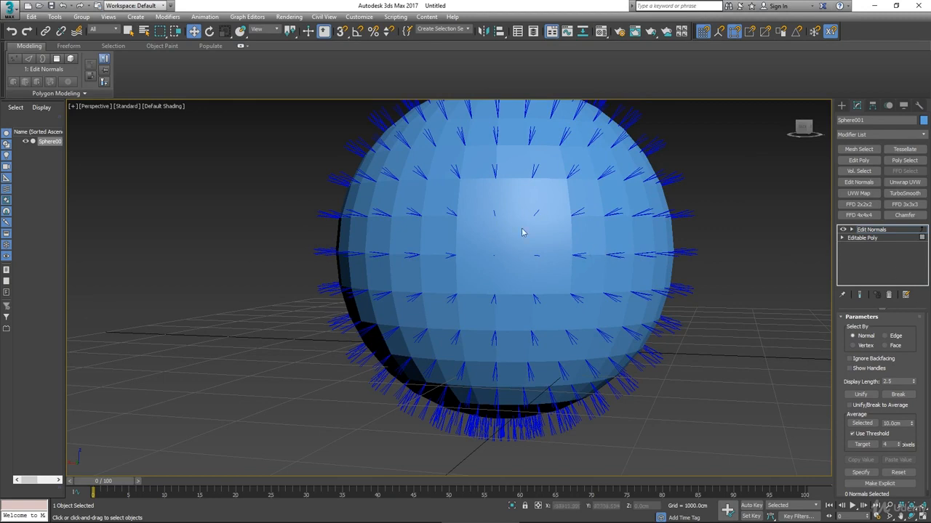
pyautogui.moveTo(908, 457); pyautogui.dragTo(891, 78)
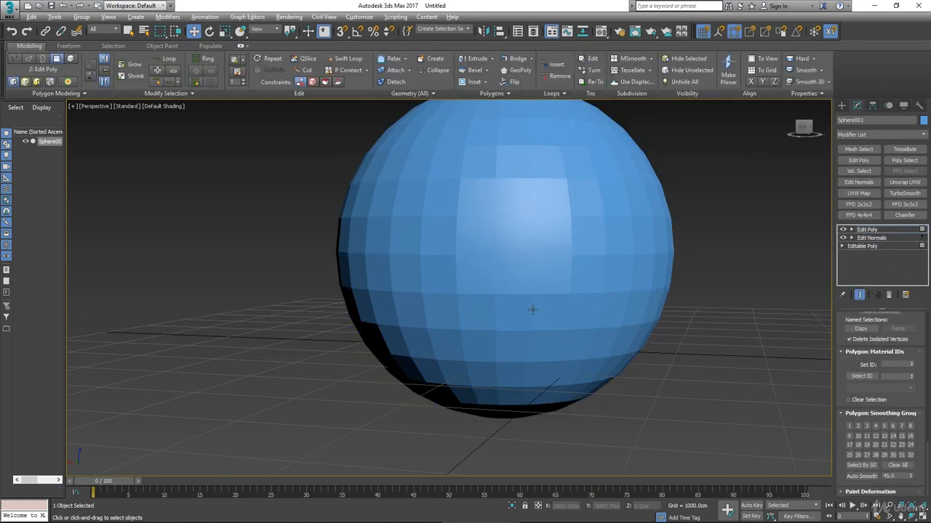
pyautogui.keyDown('alt'); pyautogui.moveTo(532, 310); pyautogui.dragTo(511, 336, button='middle'); pyautogui.keyUp('alt')
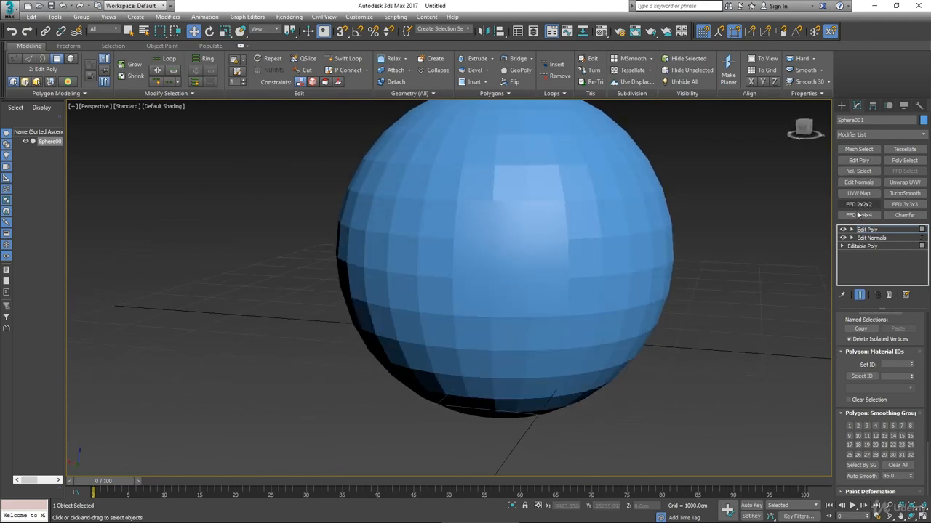
# Step: Return to the Edit Normals level and examine the normals on the smoothed patch and around the rest of the sphere
pyautogui.click(866, 238)
pyautogui.keyDown('alt'); pyautogui.moveTo(487, 254); pyautogui.dragTo(451, 255, button='middle'); pyautogui.keyUp('alt')
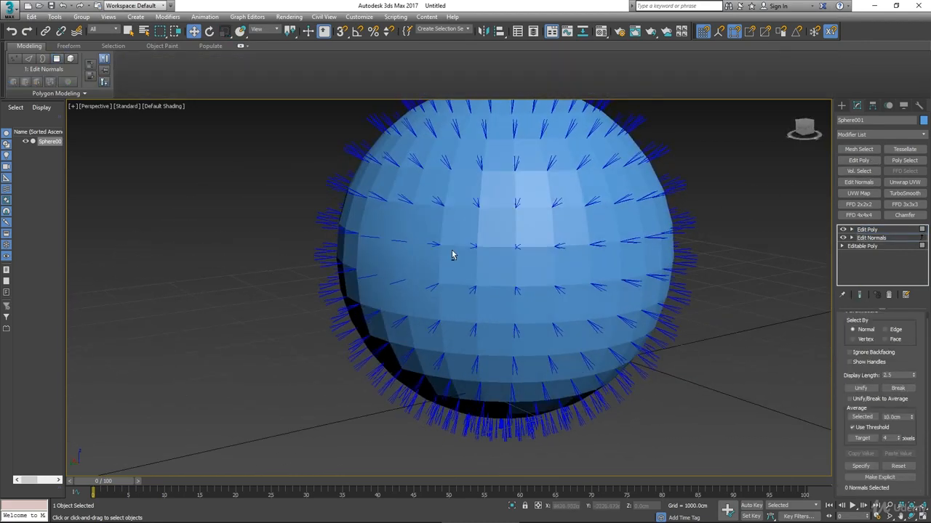
pyautogui.scroll(2, 336, 235)
pyautogui.scroll(3, 418, 223)
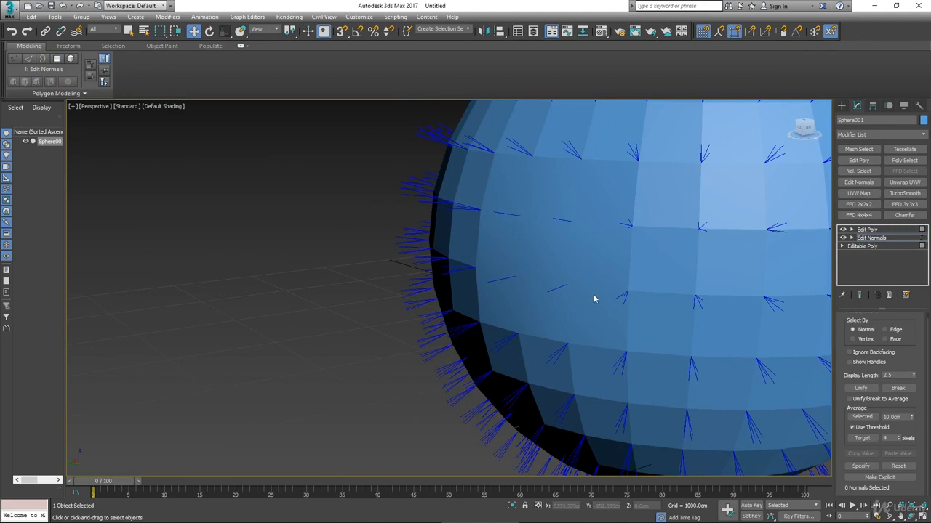
pyautogui.keyDown('alt'); pyautogui.moveTo(593, 298); pyautogui.dragTo(519, 272, button='middle'); pyautogui.keyUp('alt')
pyautogui.scroll(-3, 502, 294)
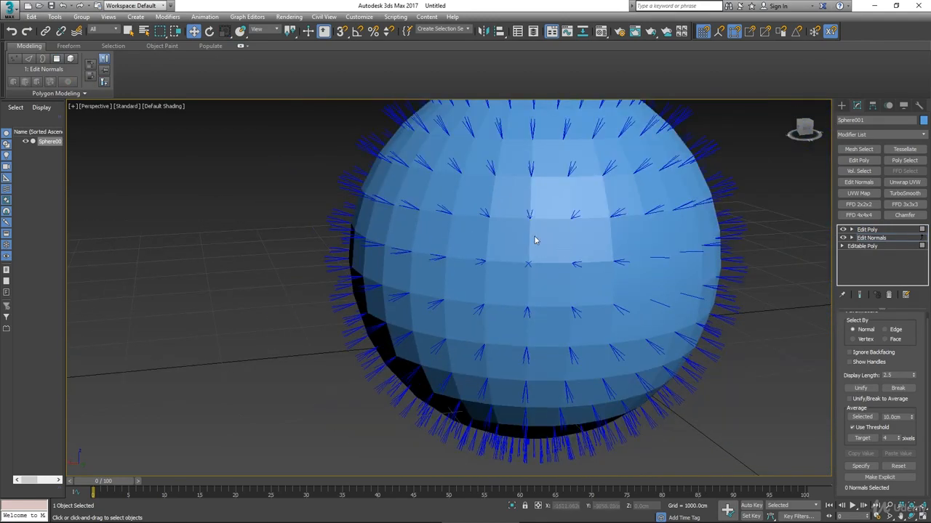
pyautogui.scroll(-2, 541, 190)
pyautogui.keyDown('alt'); pyautogui.moveTo(551, 187); pyautogui.dragTo(582, 271, button='middle'); pyautogui.keyUp('alt')
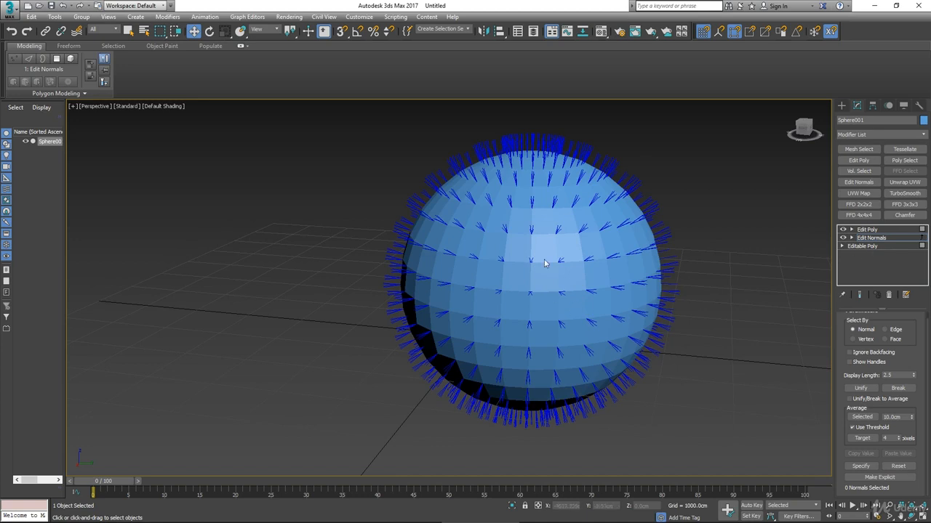
# Step: Collapse the sphere's whole modifier stack into a single Editable Poly
pyautogui.rightClick(880, 266)
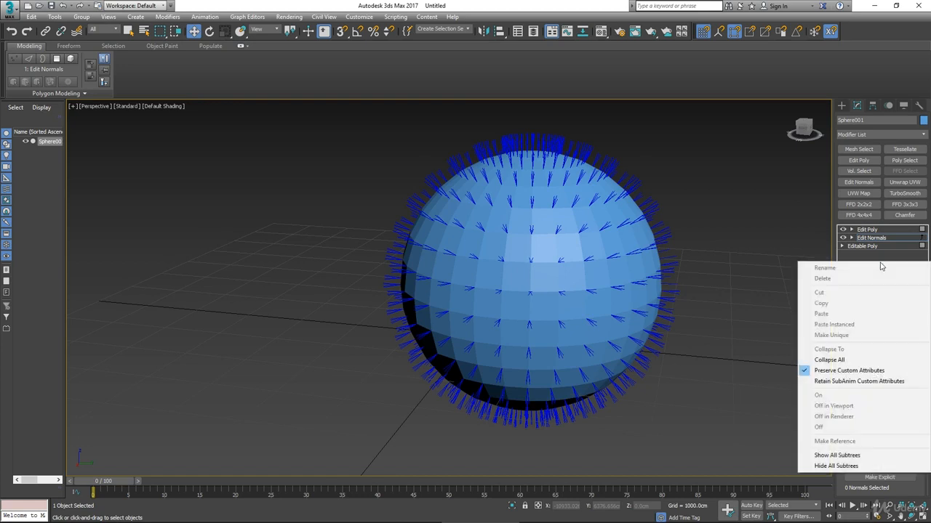
pyautogui.click(836, 359)
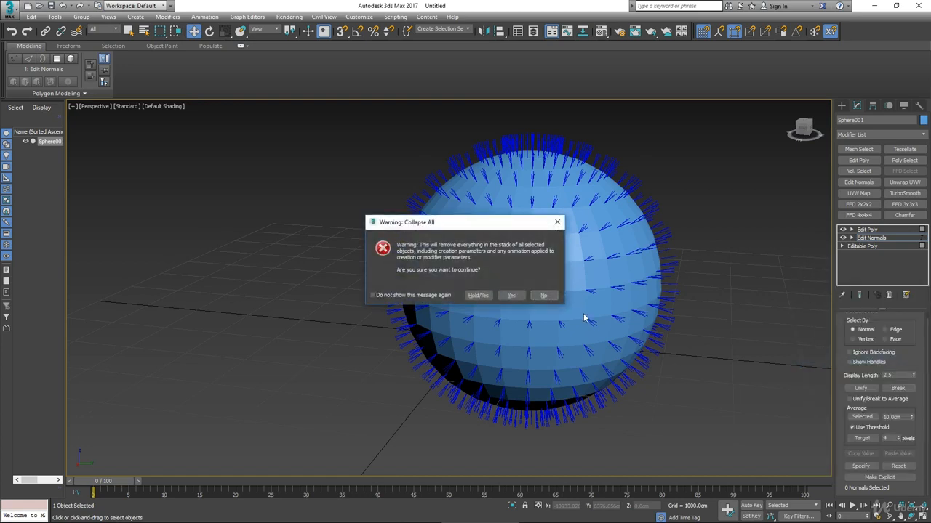
pyautogui.click(511, 295)
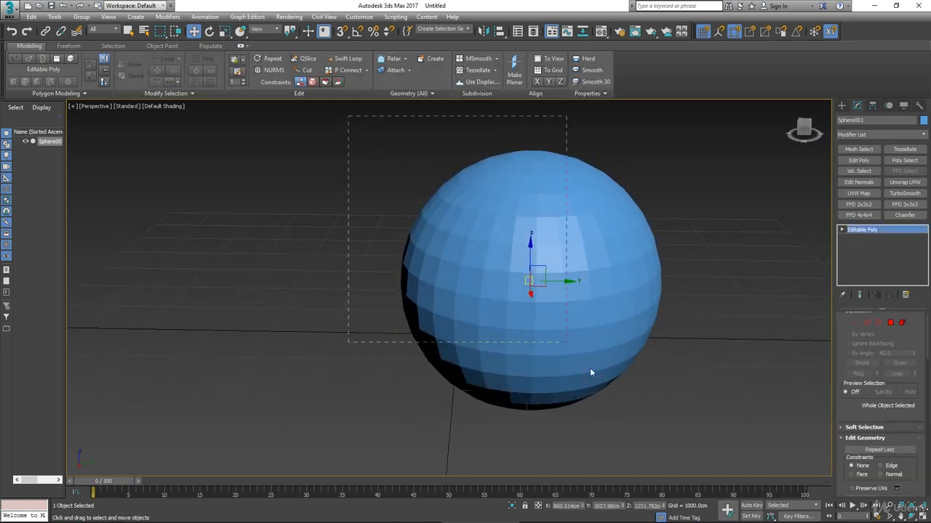
# Step: Auto Smooth all of the sphere's polygons with a threshold of 45, and clear the selection to reveal the shading
pyautogui.click(890, 323)
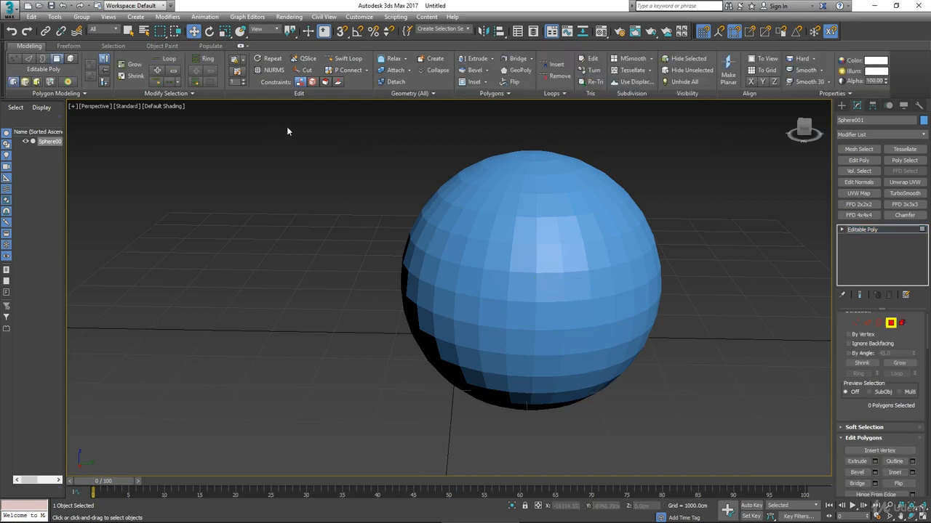
pyautogui.moveTo(732, 417); pyautogui.dragTo(732, 418)
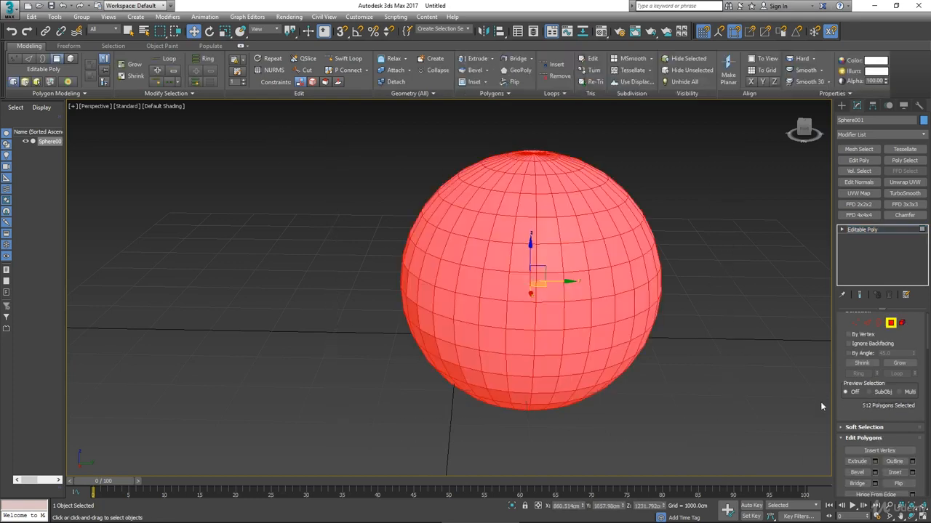
pyautogui.scroll(-10, 913, 479)
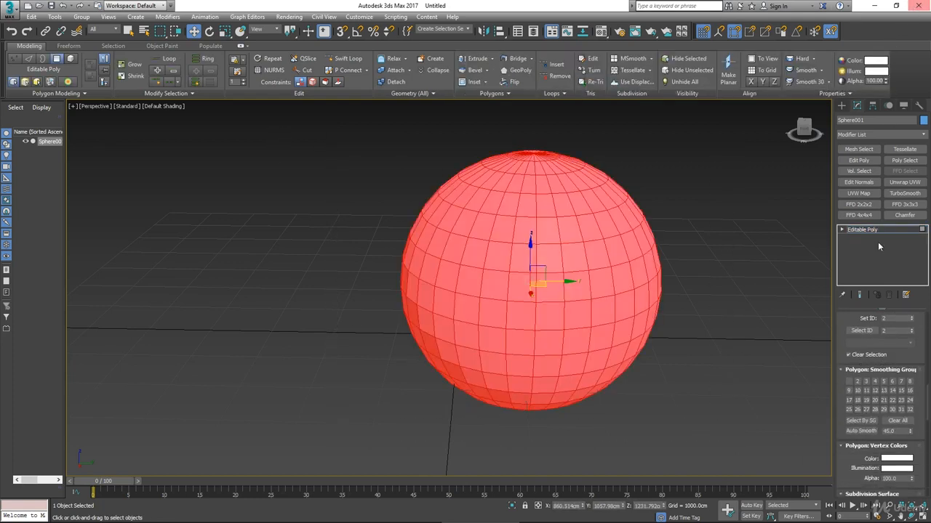
pyautogui.click(859, 433)
pyautogui.scroll(3, 462, 265)
pyautogui.keyDown('alt'); pyautogui.moveTo(462, 261); pyautogui.dragTo(490, 285, button='middle'); pyautogui.keyUp('alt')
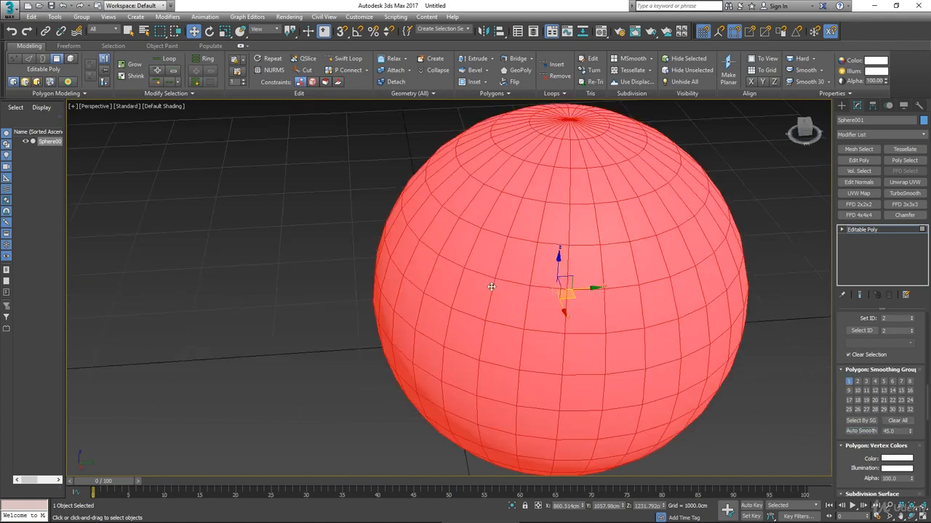
pyautogui.moveTo(564, 288); pyautogui.dragTo(463, 320, button='middle')
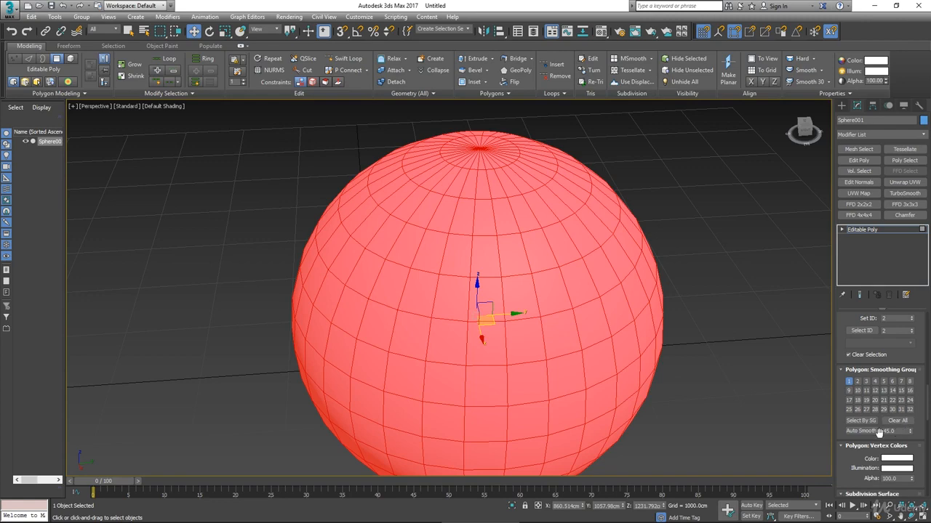
pyautogui.keyDown('alt'); pyautogui.moveTo(653, 412); pyautogui.dragTo(572, 362, button='middle'); pyautogui.keyUp('alt')
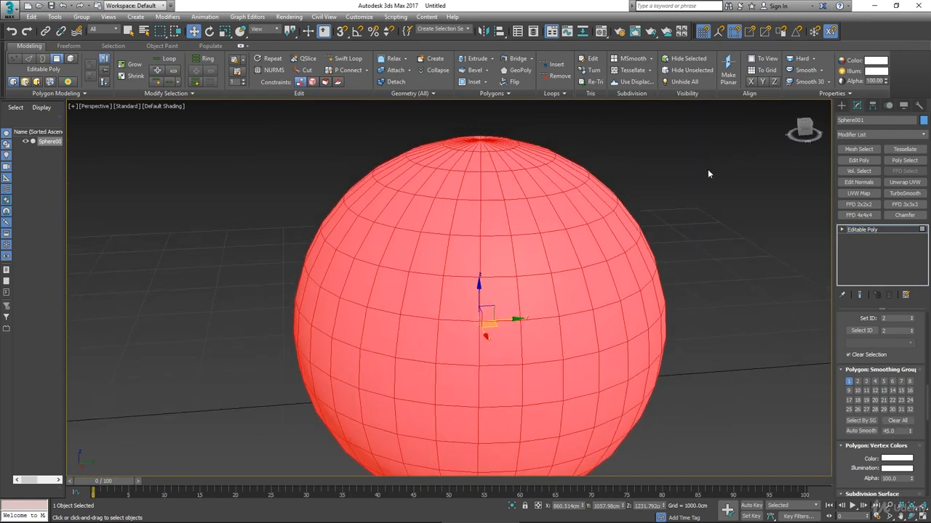
pyautogui.click(868, 431)
pyautogui.click(666, 302)
pyautogui.scroll(-3, 596, 263)
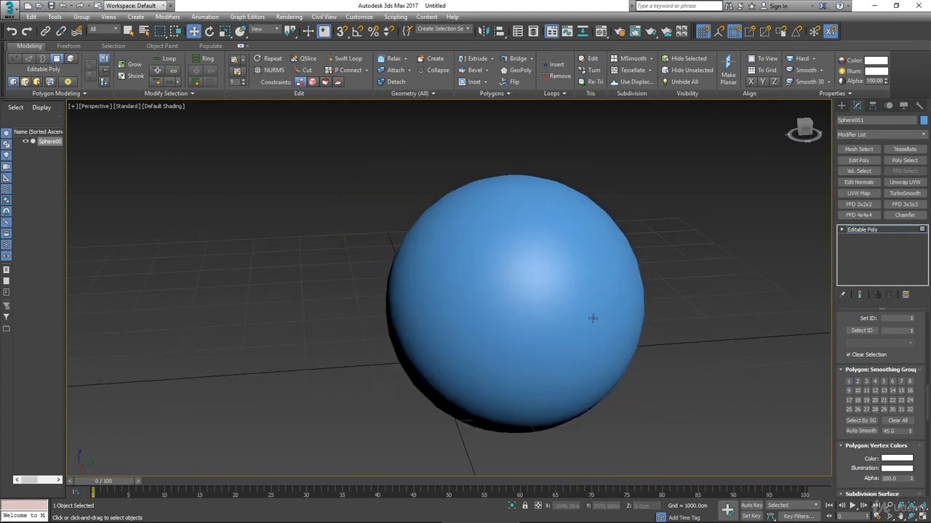
# Step: Switch the viewport to the Left view and display the sphere with Edged Faces
pyautogui.keyDown('alt'); pyautogui.moveTo(556, 223); pyautogui.dragTo(625, 256, button='middle'); pyautogui.keyUp('alt')
pyautogui.press('l')
pyautogui.scroll(4, 625, 257)
pyautogui.scroll(2, 458, 232)
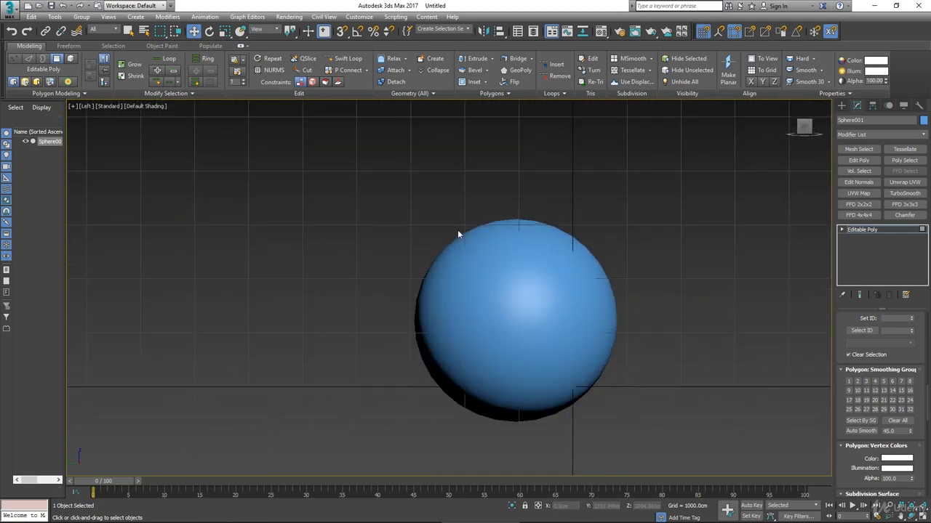
pyautogui.scroll(4, 458, 235)
pyautogui.scroll(-4, 203, 129)
pyautogui.click(145, 106)
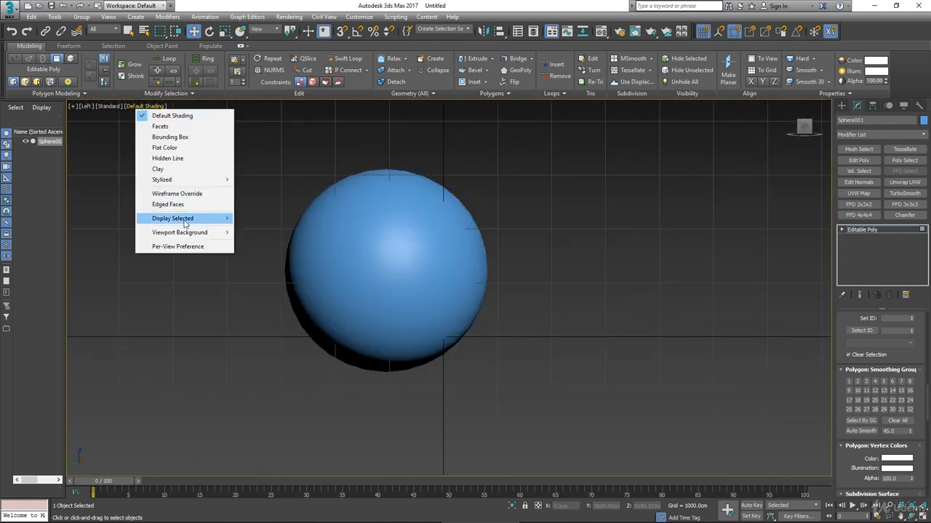
pyautogui.click(168, 205)
pyautogui.moveTo(293, 218)
pyautogui.mouseDown(button='middle')
pyautogui.moveTo(364, 229)
pyautogui.moveTo(400, 248)
pyautogui.mouseUp(button='middle')
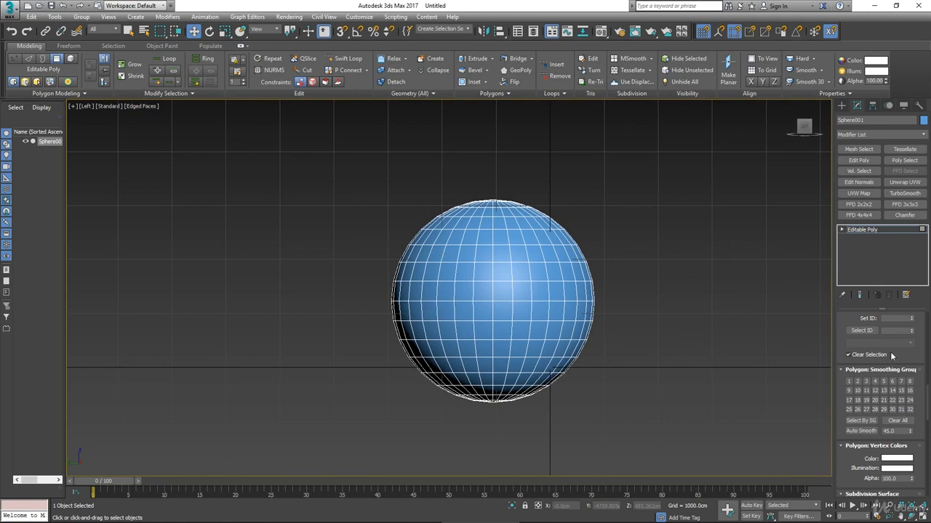
# Step: Select the three uppermost rings of polygons forming the cap at the sphere's top
pyautogui.scroll(5, 923, 357)
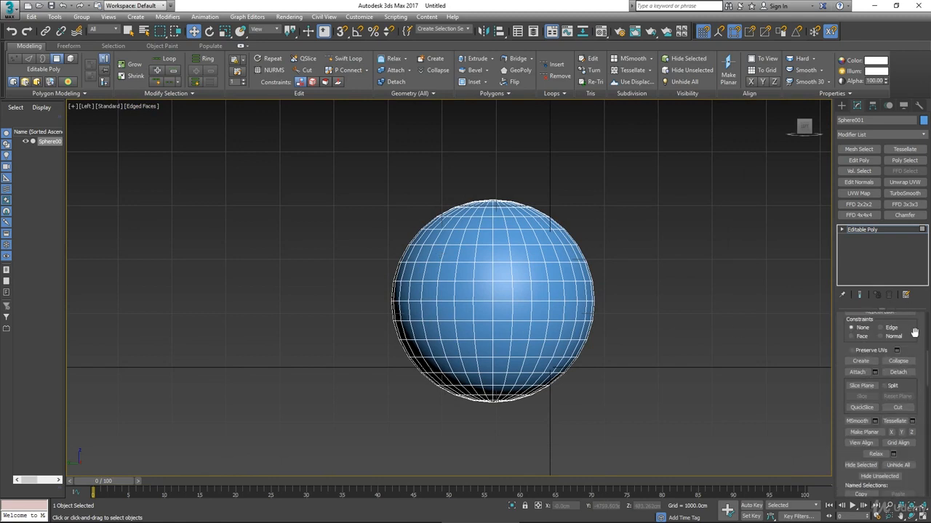
pyautogui.scroll(5, 913, 333)
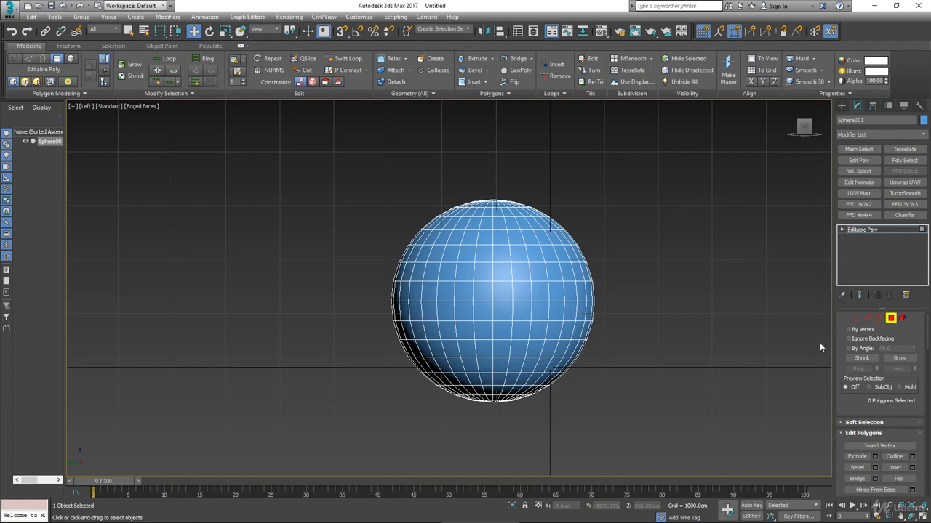
pyautogui.moveTo(587, 202); pyautogui.dragTo(591, 213)
pyautogui.keyDown('alt'); pyautogui.moveTo(592, 213); pyautogui.dragTo(605, 308, button='middle'); pyautogui.keyUp('alt')
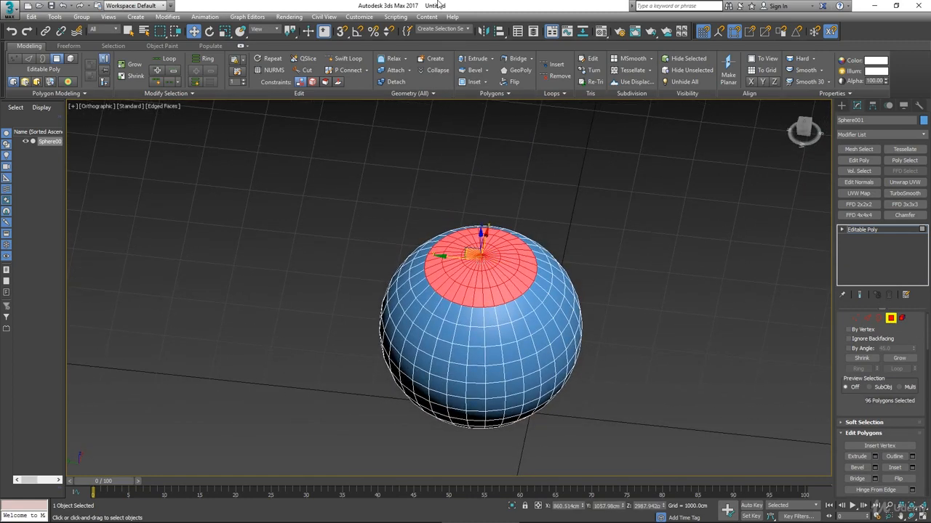
# Step: Extrude the selected cap slightly inward and scale it down uniformly to form a narrow sloped rim
pyautogui.click(483, 59)
pyautogui.keyDown('alt'); pyautogui.moveTo(547, 271); pyautogui.dragTo(544, 228, button='middle'); pyautogui.keyUp('alt')
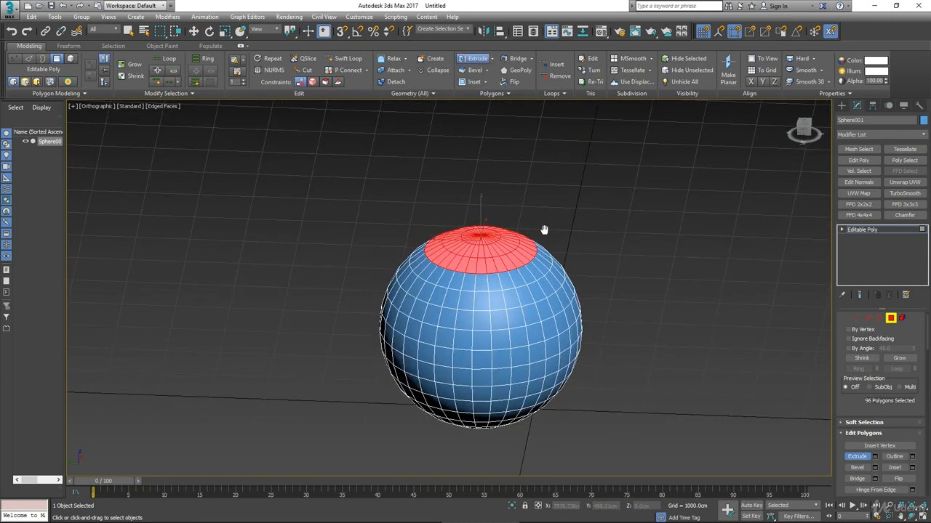
pyautogui.moveTo(510, 243); pyautogui.dragTo(513, 245)
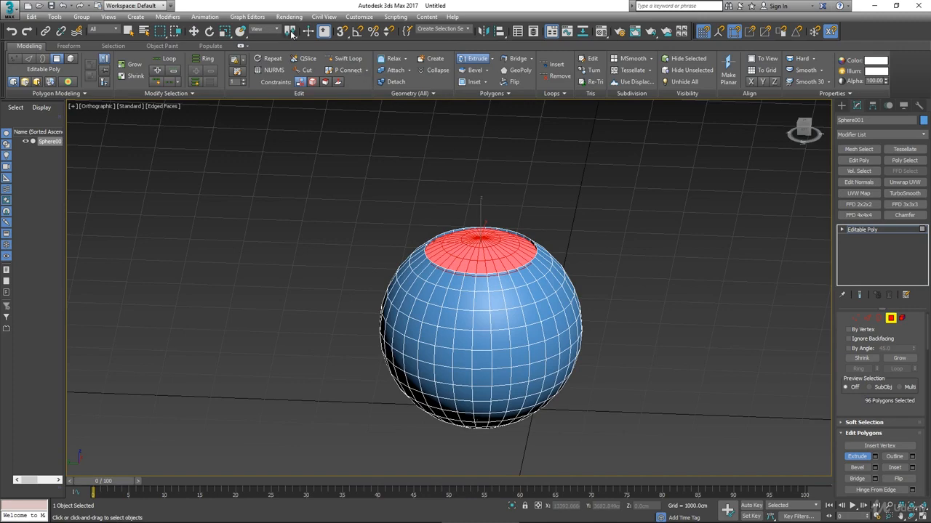
pyautogui.click(222, 32)
pyautogui.keyDown('alt'); pyautogui.moveTo(632, 220); pyautogui.dragTo(625, 254, button='middle'); pyautogui.keyUp('alt')
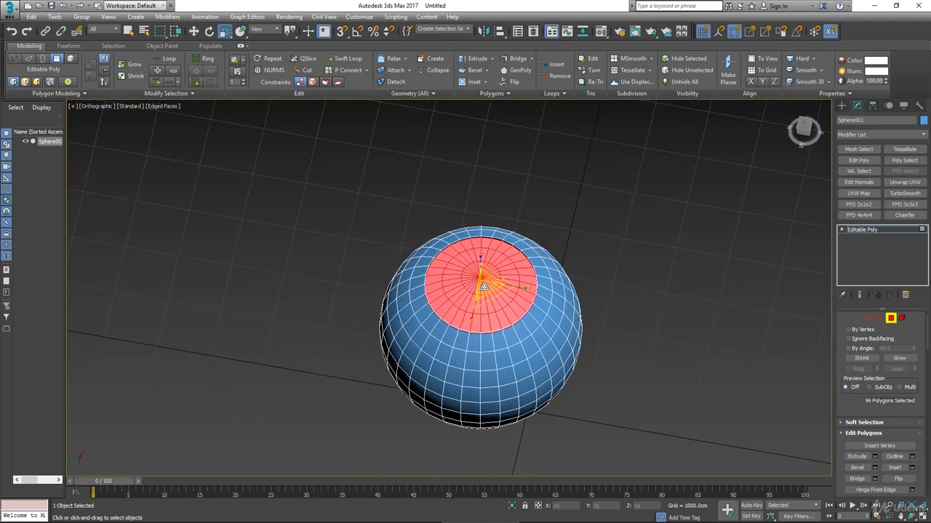
pyautogui.moveTo(482, 287); pyautogui.dragTo(485, 290)
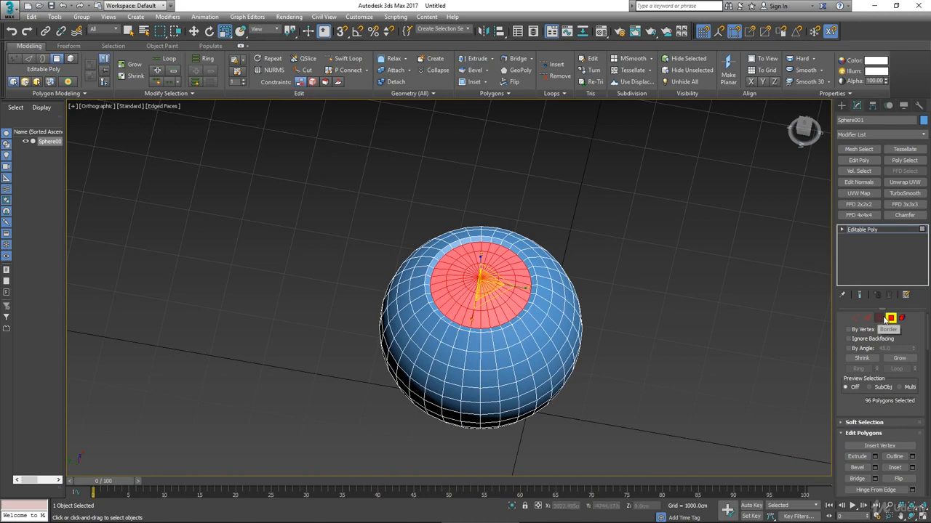
# Step: Leave polygon editing, hide the edged faces, and view the shading of the rim around the cap
pyautogui.click(890, 318)
pyautogui.click(583, 333)
pyautogui.keyDown('alt'); pyautogui.moveTo(583, 333); pyautogui.dragTo(558, 331, button='middle'); pyautogui.keyUp('alt')
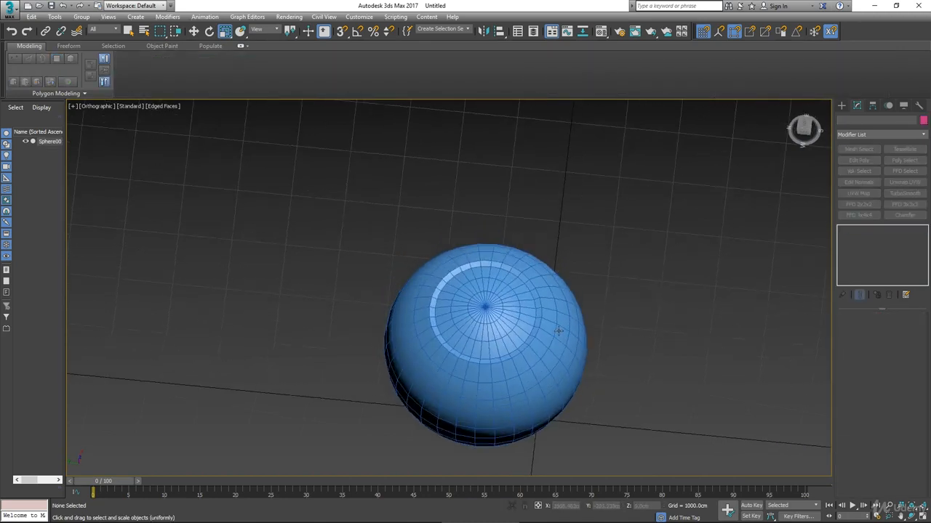
pyautogui.click(181, 109)
pyautogui.click(207, 204)
pyautogui.moveTo(401, 268)
pyautogui.keyDown('alt'); pyautogui.mouseDown(button='middle')
pyautogui.moveTo(477, 290)
pyautogui.moveTo(482, 274)
pyautogui.mouseUp(button='middle'); pyautogui.keyUp('alt')
pyautogui.keyDown('alt'); pyautogui.moveTo(538, 254); pyautogui.dragTo(542, 270, button='middle'); pyautogui.keyUp('alt')
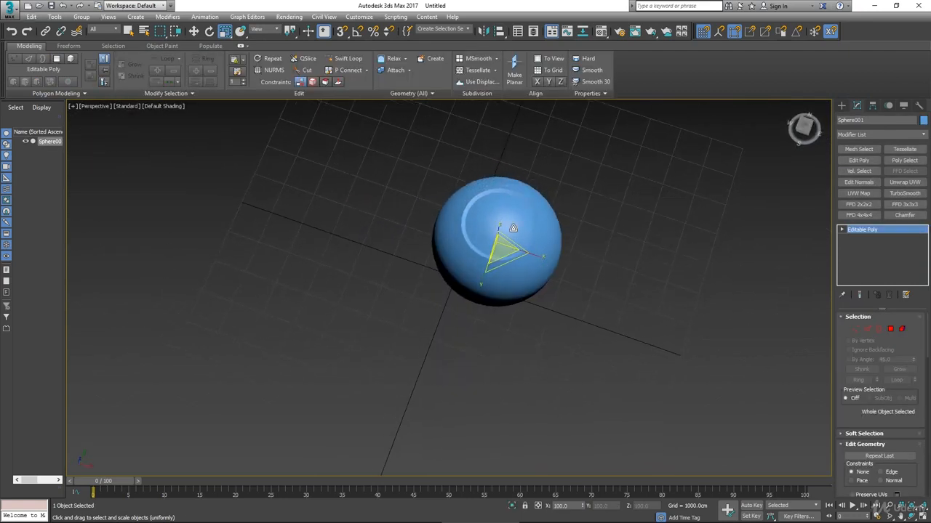
pyautogui.scroll(3, 513, 228)
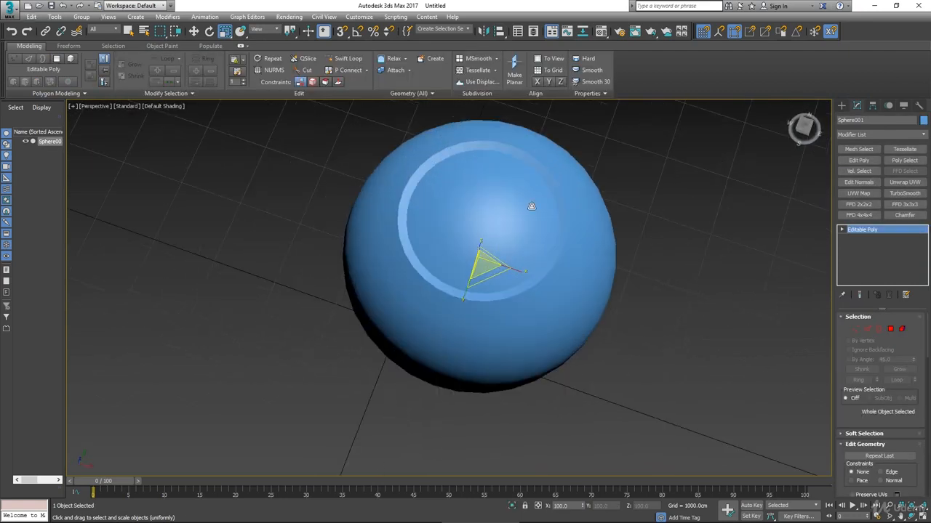
# Step: Auto Smooth all polygons of the modified sphere with a threshold of 45, then deselect them and inspect the rim
pyautogui.click(890, 330)
pyautogui.keyDown('alt'); pyautogui.moveTo(617, 298); pyautogui.dragTo(624, 280, button='middle'); pyautogui.keyUp('alt')
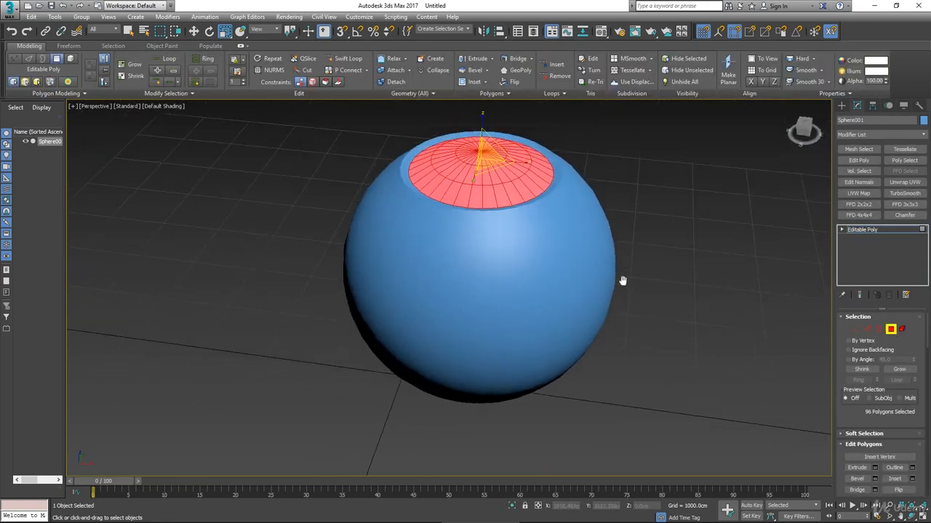
pyautogui.scroll(-5, 597, 295)
pyautogui.moveTo(391, 184); pyautogui.dragTo(746, 454)
pyautogui.scroll(5, 581, 352)
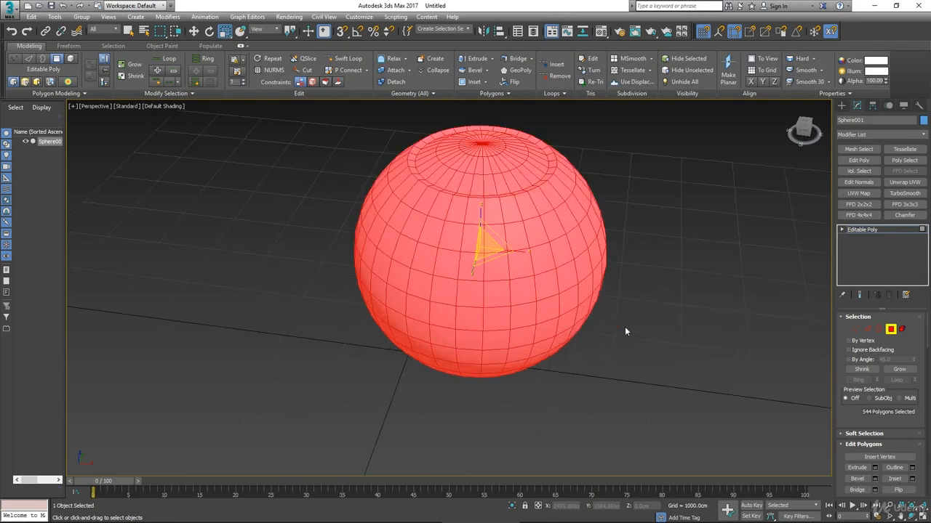
pyautogui.scroll(-10, 918, 453)
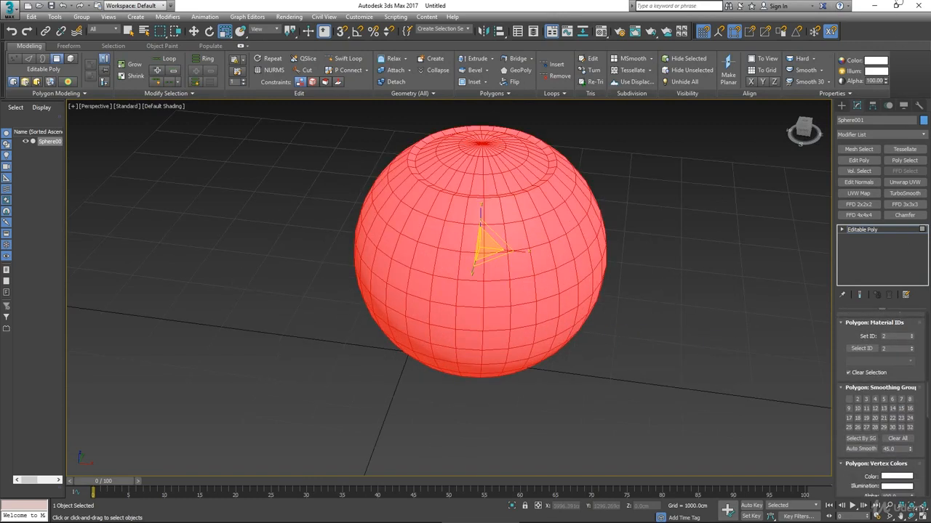
pyautogui.click(864, 448)
pyautogui.click(592, 372)
pyautogui.moveTo(556, 277); pyautogui.dragTo(554, 312, button='middle')
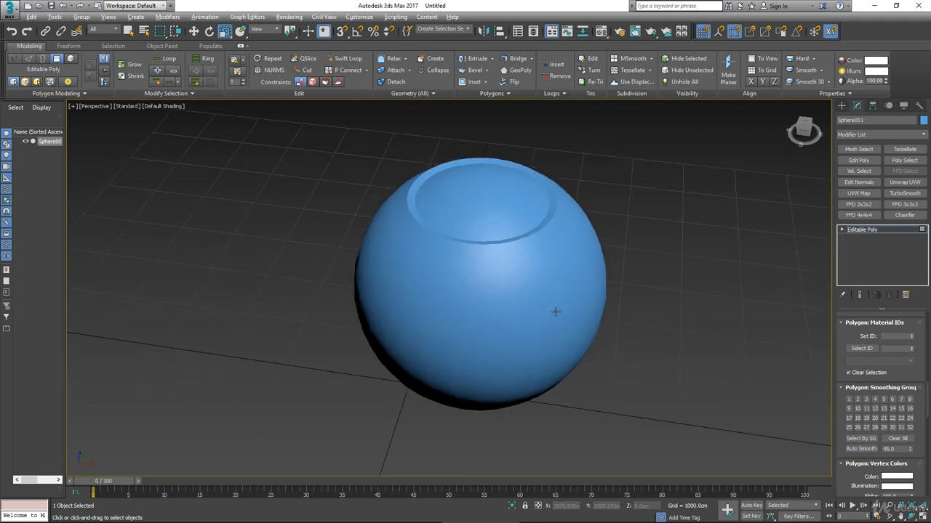
pyautogui.moveTo(414, 206)
pyautogui.keyDown('alt'); pyautogui.mouseDown(button='middle')
pyautogui.moveTo(416, 162)
pyautogui.moveTo(416, 199)
pyautogui.mouseUp(button='middle'); pyautogui.keyUp('alt')
# Step: Auto Smooth all polygons with a threshold of 90 and examine the shading around the cap's rim
pyautogui.moveTo(328, 122); pyautogui.dragTo(687, 476)
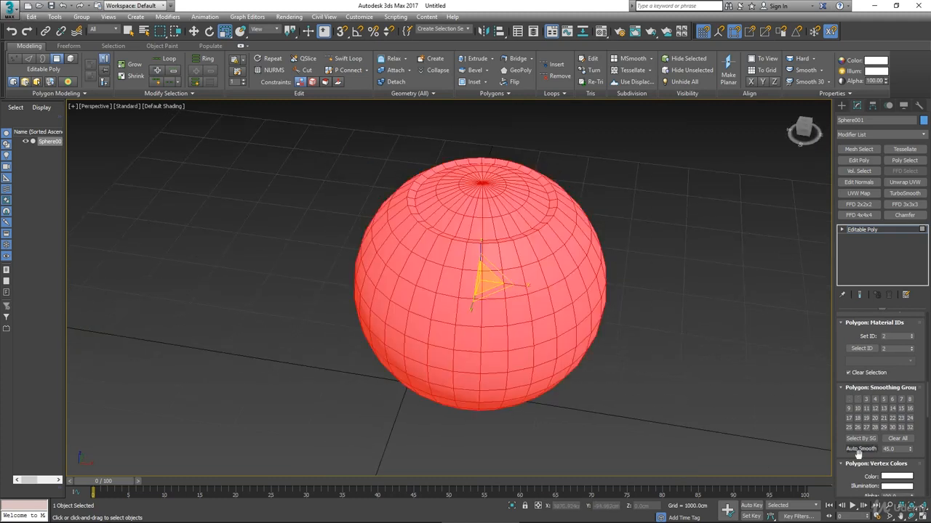
pyautogui.doubleClick(899, 450)
pyautogui.click(628, 184)
pyautogui.keyDown('alt'); pyautogui.moveTo(625, 254); pyautogui.dragTo(611, 312, button='middle'); pyautogui.keyUp('alt')
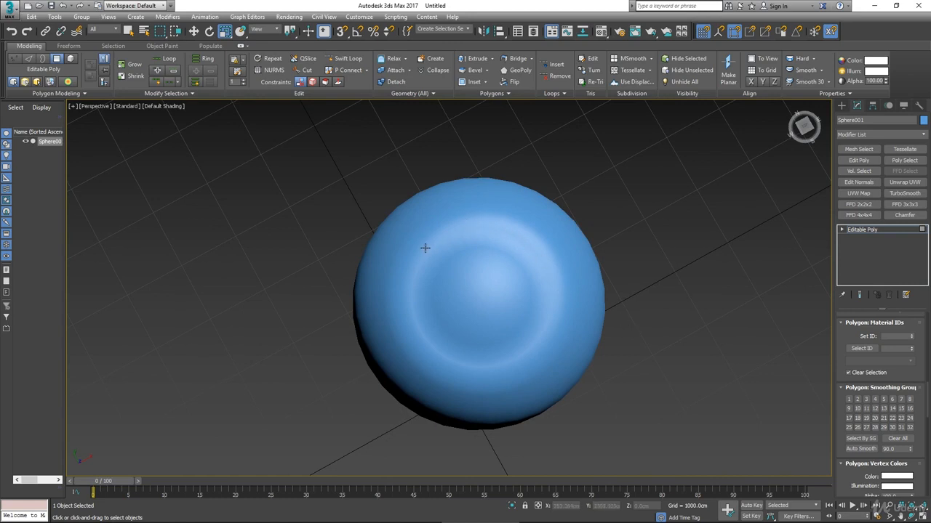
pyautogui.keyDown('alt'); pyautogui.moveTo(482, 365); pyautogui.dragTo(504, 378, button='middle'); pyautogui.keyUp('alt')
pyautogui.scroll(5, 522, 334)
pyautogui.scroll(-3, 504, 378)
pyautogui.keyDown('alt'); pyautogui.moveTo(478, 322); pyautogui.dragTo(422, 217, button='middle'); pyautogui.keyUp('alt')
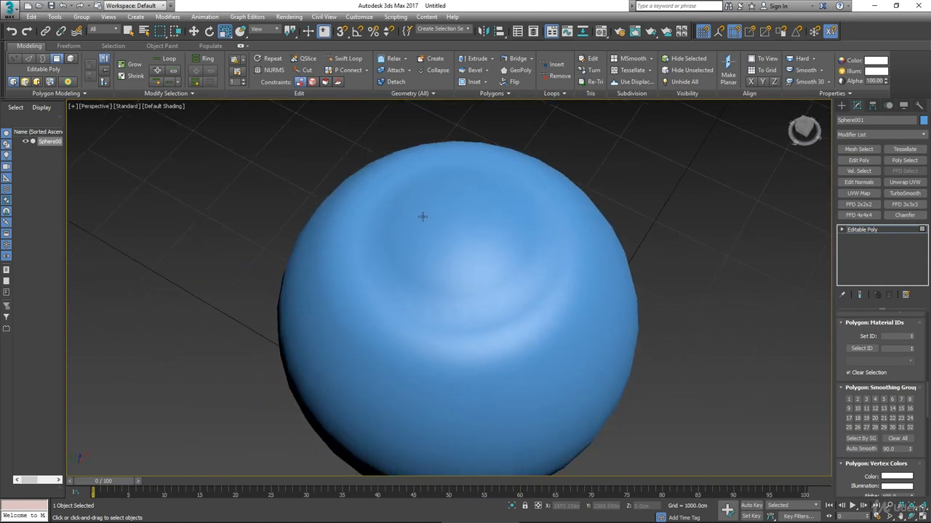
# Step: Turn the edged faces display back on and select one polygon in the narrow ring around the cap
pyautogui.click(163, 106)
pyautogui.moveTo(214, 187)
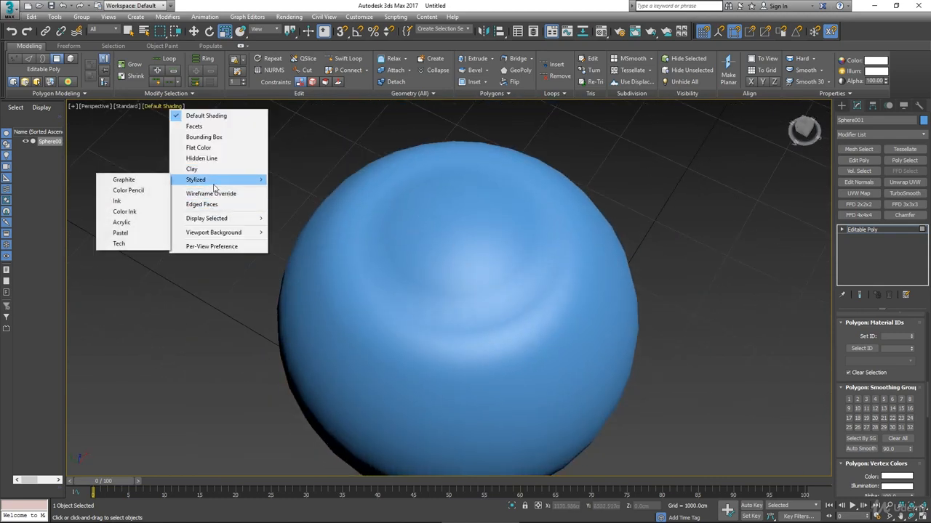
pyautogui.click(221, 205)
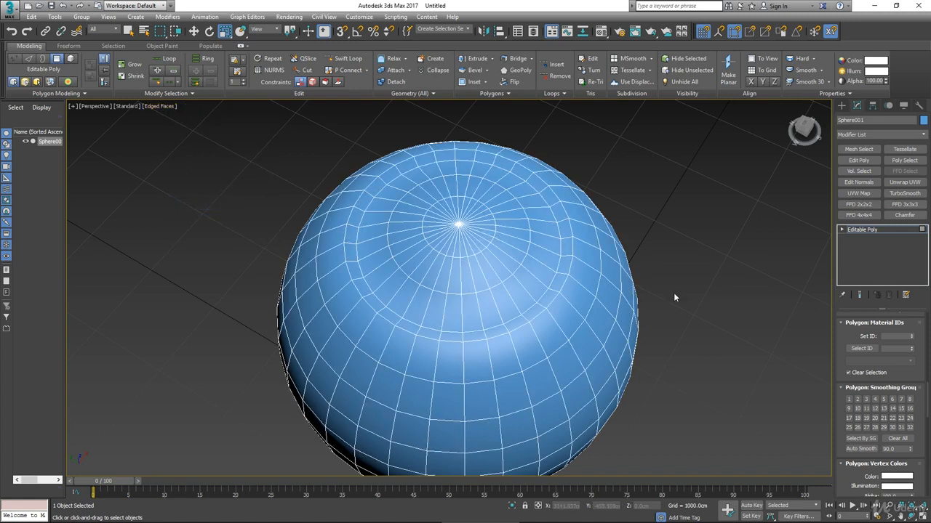
pyautogui.scroll(5, 914, 376)
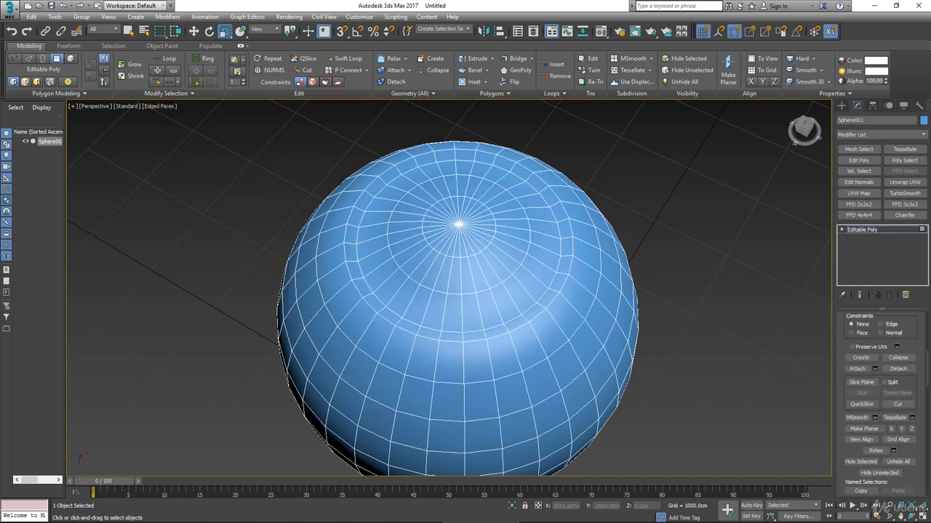
pyautogui.scroll(5, 912, 320)
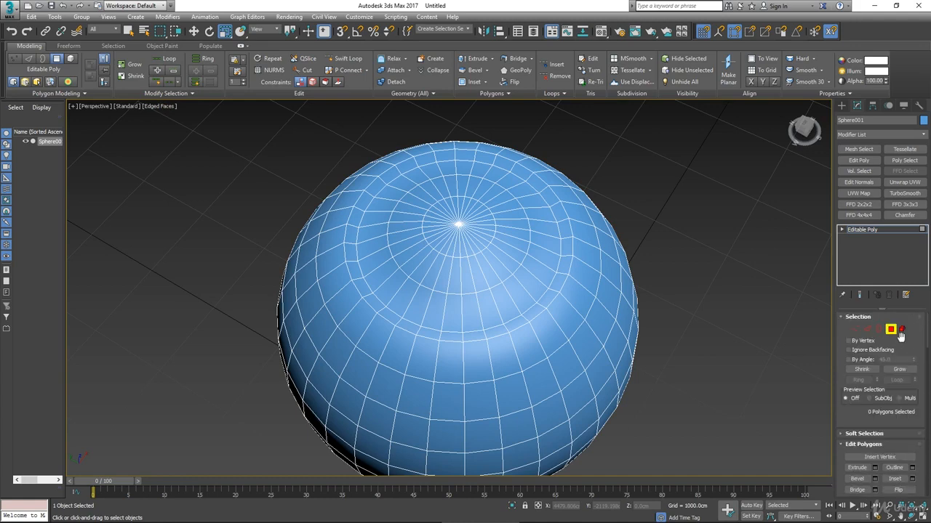
pyautogui.click(520, 171)
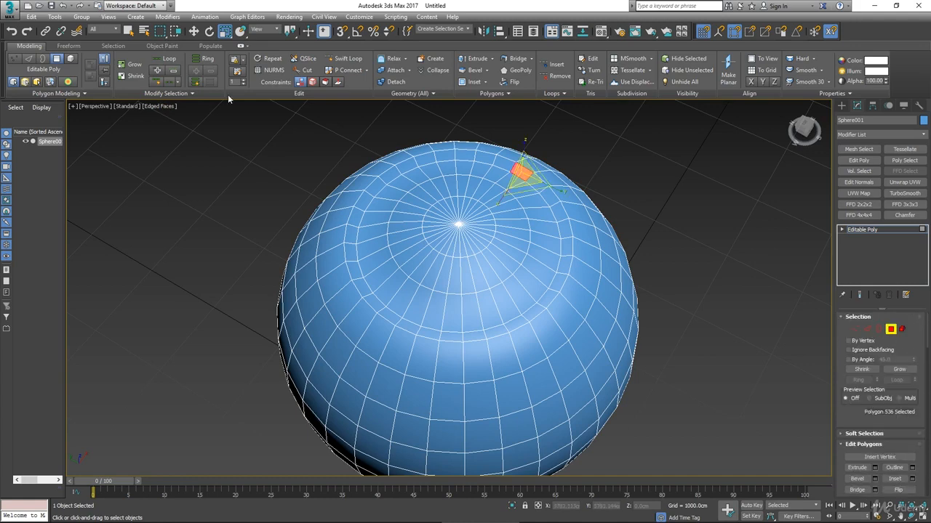
# Step: Extend the selection to the whole narrow ring around the cap and remove all stray polygons outside that ring from it
pyautogui.click(203, 62)
pyautogui.keyDown('alt'); pyautogui.moveTo(623, 221); pyautogui.dragTo(581, 258, button='middle'); pyautogui.keyUp('alt')
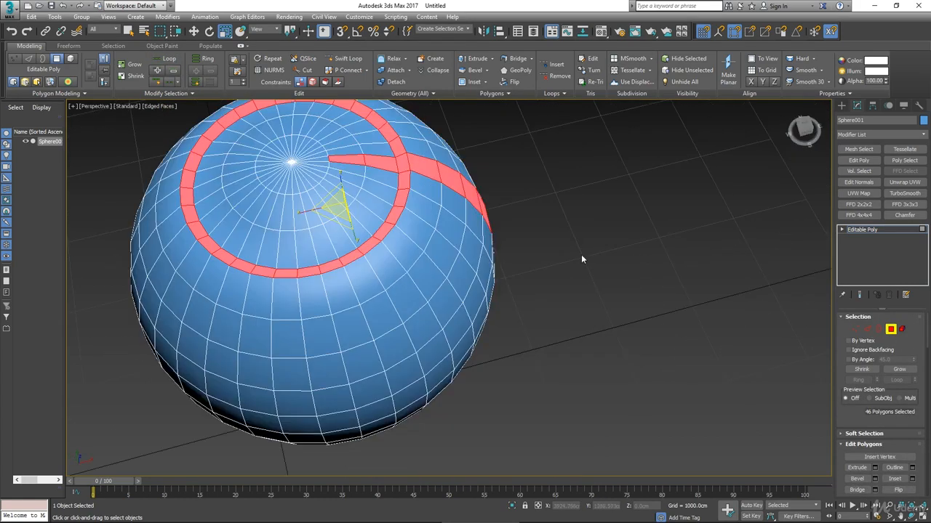
pyautogui.keyDown('alt'); pyautogui.moveTo(431, 152); pyautogui.dragTo(431, 153); pyautogui.keyUp('alt')
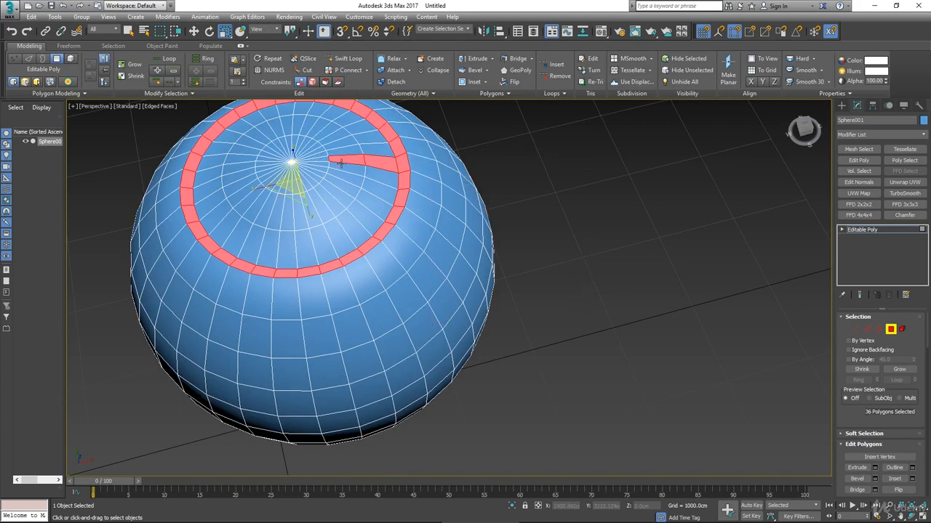
pyautogui.keyDown('alt'); pyautogui.click(370, 161); pyautogui.keyUp('alt')
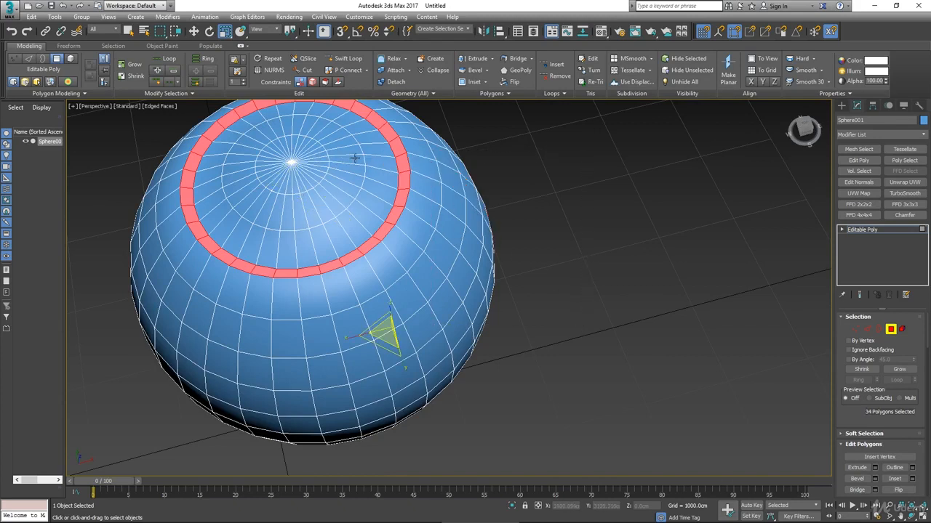
pyautogui.click(128, 31)
pyautogui.keyDown('alt'); pyautogui.moveTo(558, 308); pyautogui.dragTo(487, 437, button='middle'); pyautogui.keyUp('alt')
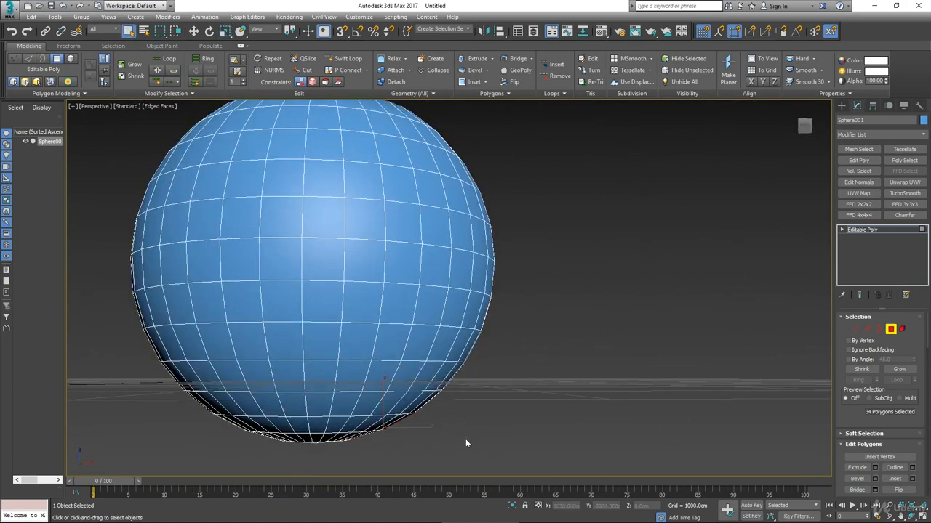
pyautogui.keyDown('alt'); pyautogui.moveTo(349, 266); pyautogui.dragTo(501, 181, button='middle'); pyautogui.keyUp('alt')
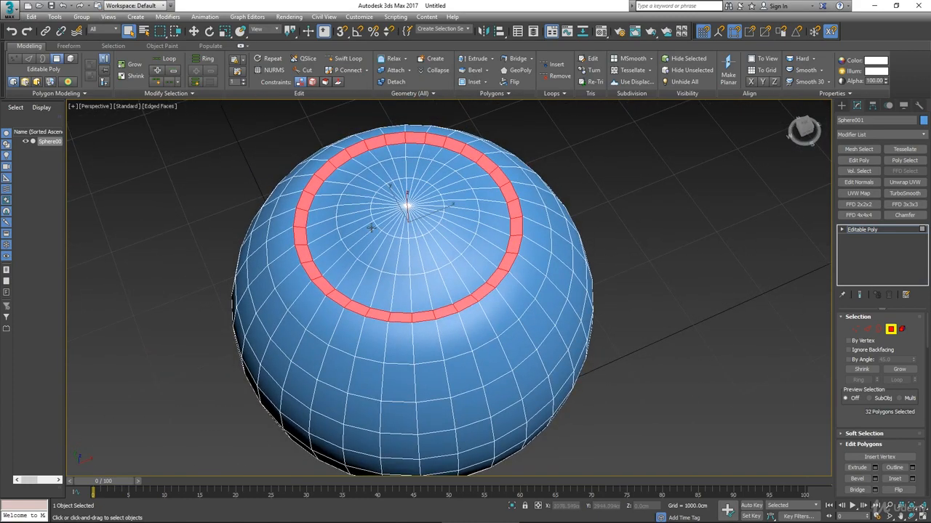
# Step: Set the Auto Smooth threshold to 45, move the ring polygons from smoothing group 1 to group 2, and clear the selection
pyautogui.scroll(-10, 912, 345)
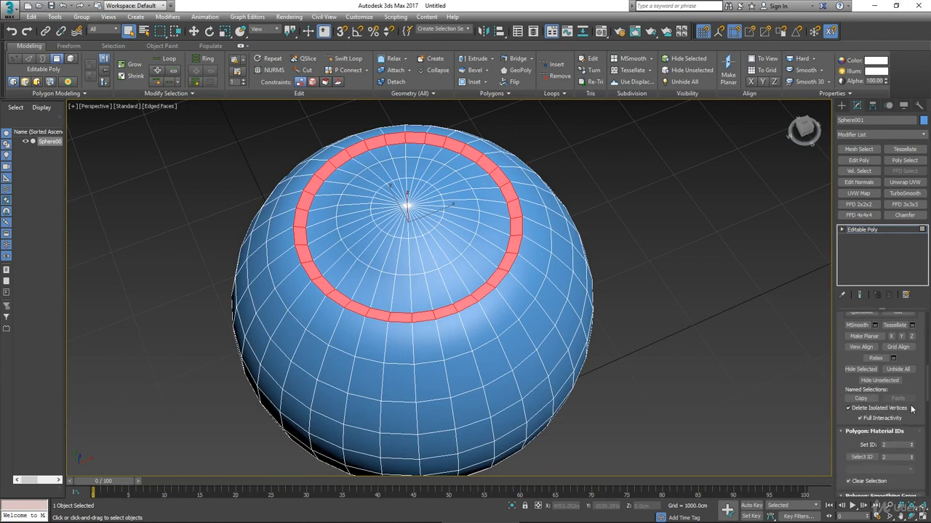
pyautogui.moveTo(919, 403); pyautogui.dragTo(918, 401)
pyautogui.scroll(-5, 909, 407)
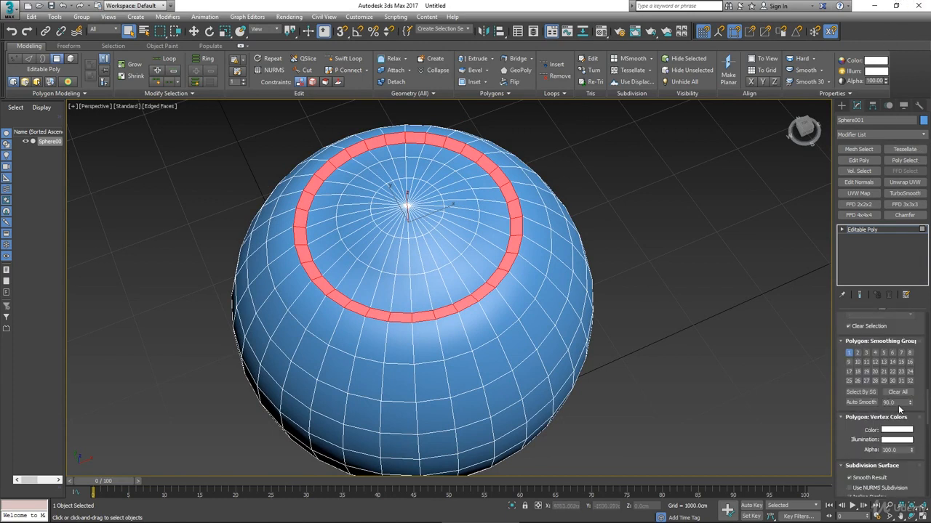
pyautogui.doubleClick(899, 402)
pyautogui.write('45')
pyautogui.click(857, 353)
pyautogui.click(849, 353)
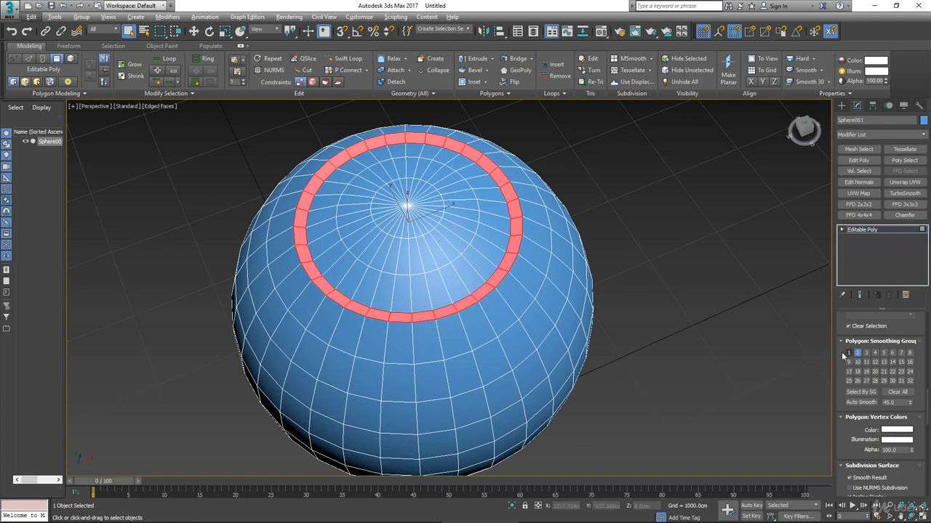
pyautogui.click(541, 288)
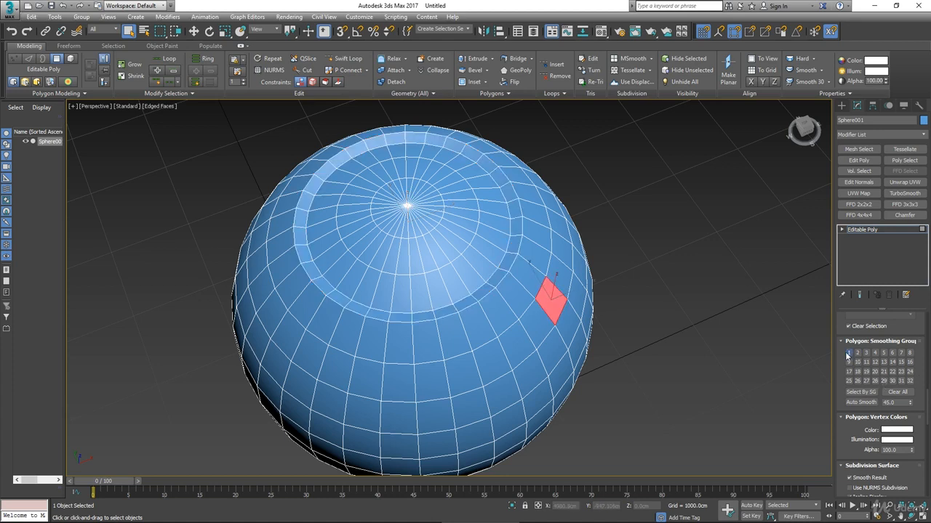
pyautogui.click(631, 278)
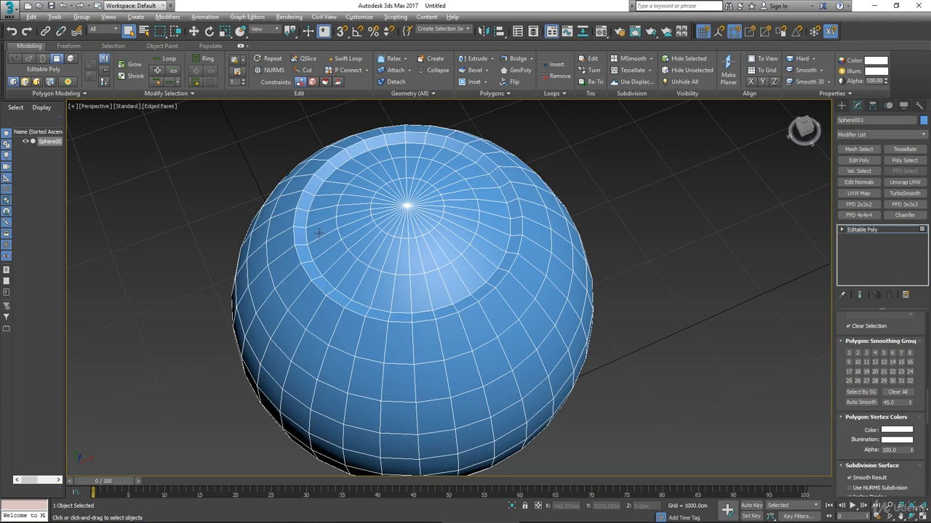
# Step: Hide the edged faces and examine the shading of the ring around the cap from several angles
pyautogui.moveTo(318, 233)
pyautogui.keyDown('alt'); pyautogui.mouseDown(button='middle')
pyautogui.moveTo(309, 213)
pyautogui.moveTo(316, 237)
pyautogui.mouseUp(button='middle'); pyautogui.keyUp('alt')
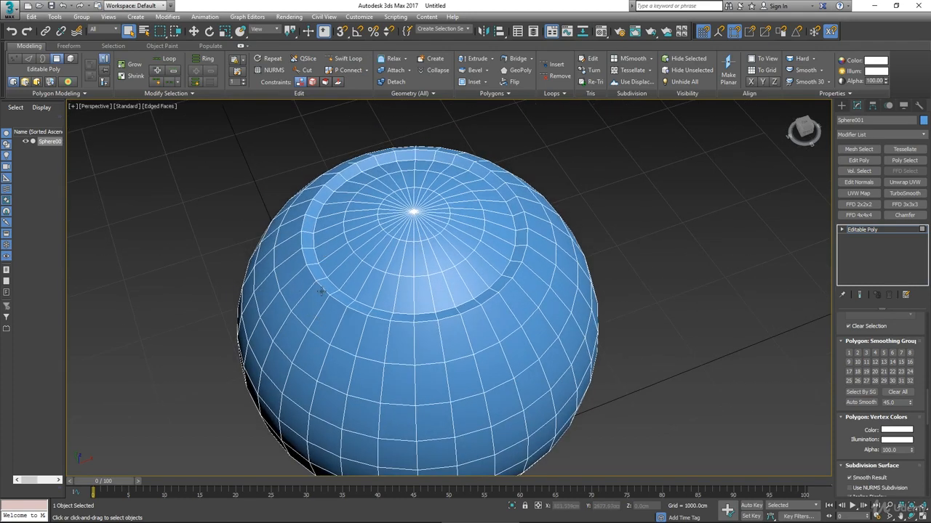
pyautogui.click(165, 107)
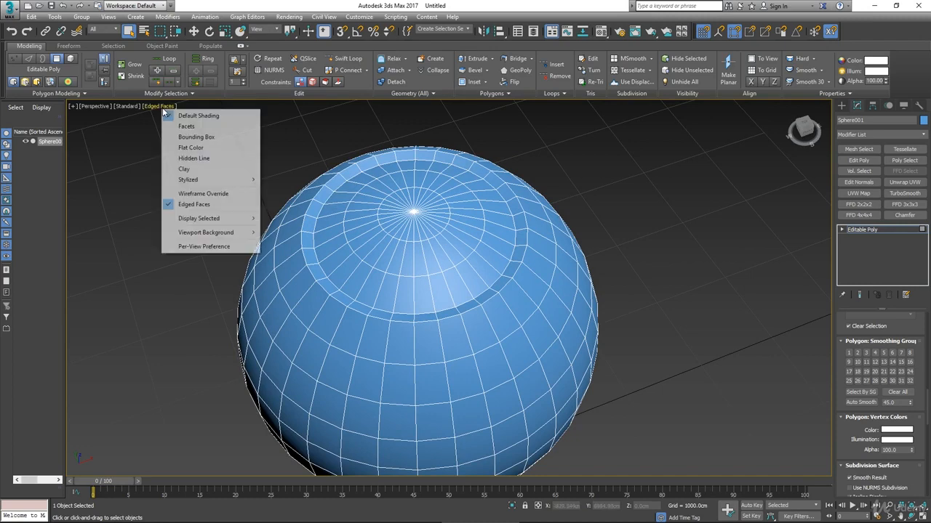
pyautogui.click(191, 204)
pyautogui.keyDown('alt'); pyautogui.moveTo(431, 311); pyautogui.dragTo(461, 215, button='middle'); pyautogui.keyUp('alt')
pyautogui.scroll(-3, 456, 326)
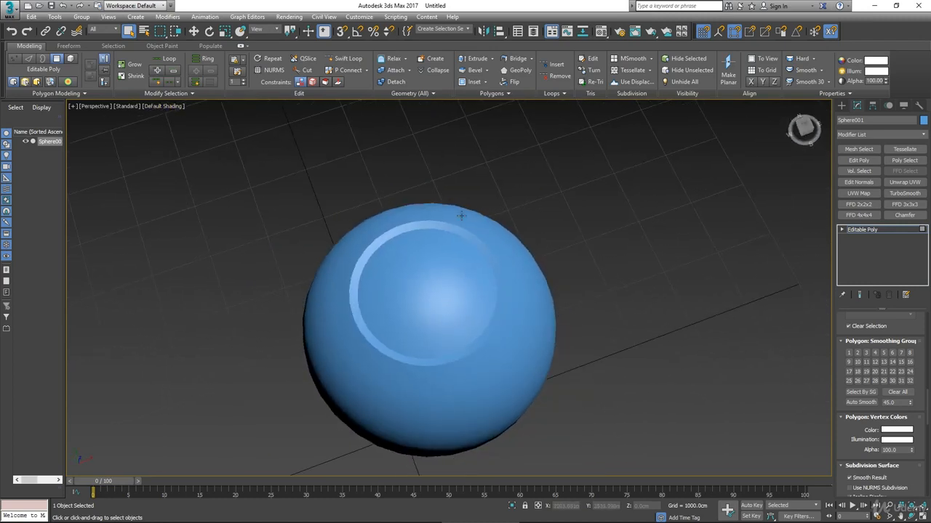
pyautogui.keyDown('alt'); pyautogui.moveTo(410, 265); pyautogui.dragTo(405, 239, button='middle'); pyautogui.keyUp('alt')
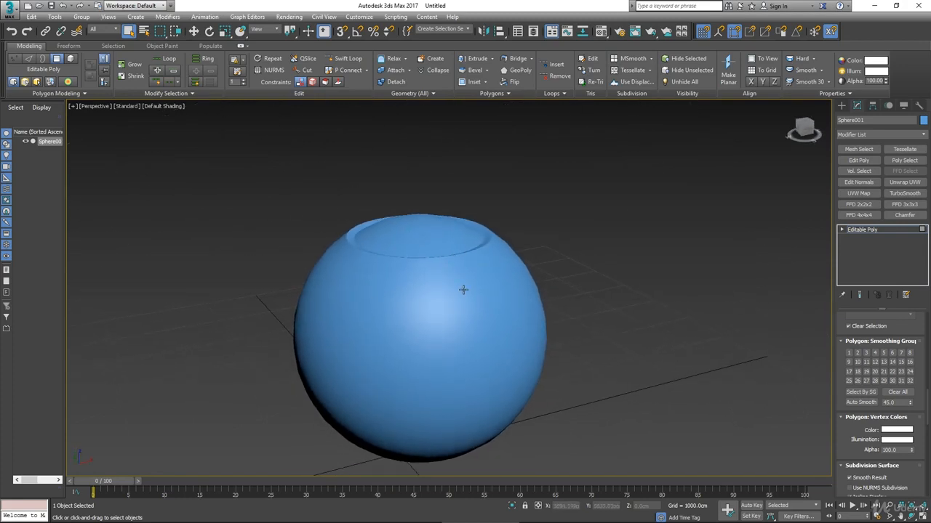
pyautogui.keyDown('alt'); pyautogui.moveTo(463, 289); pyautogui.dragTo(584, 254, button='middle'); pyautogui.keyUp('alt')
pyautogui.keyDown('alt'); pyautogui.moveTo(567, 307); pyautogui.dragTo(573, 332, button='middle'); pyautogui.keyUp('alt')
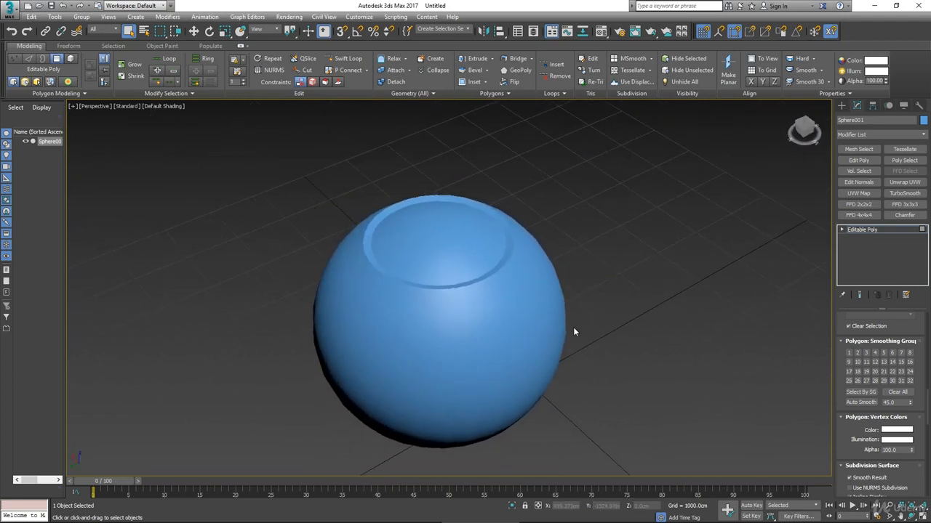
pyautogui.scroll(2, 454, 301)
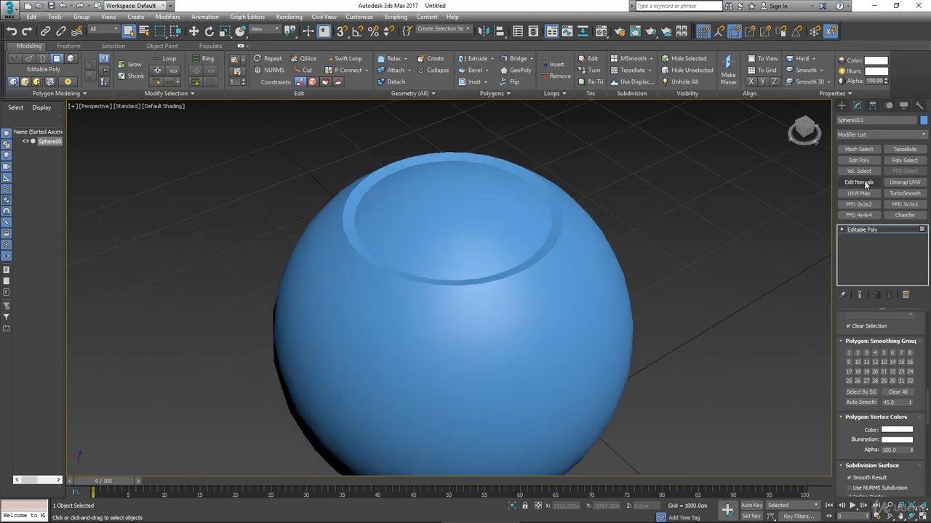
# Step: Add an Edit Normals modifier to the sphere and inspect the vertex normals along both borders of the ring
pyautogui.click(864, 184)
pyautogui.scroll(3, 398, 229)
pyautogui.keyDown('alt'); pyautogui.moveTo(423, 218); pyautogui.dragTo(695, 202, button='middle'); pyautogui.keyUp('alt')
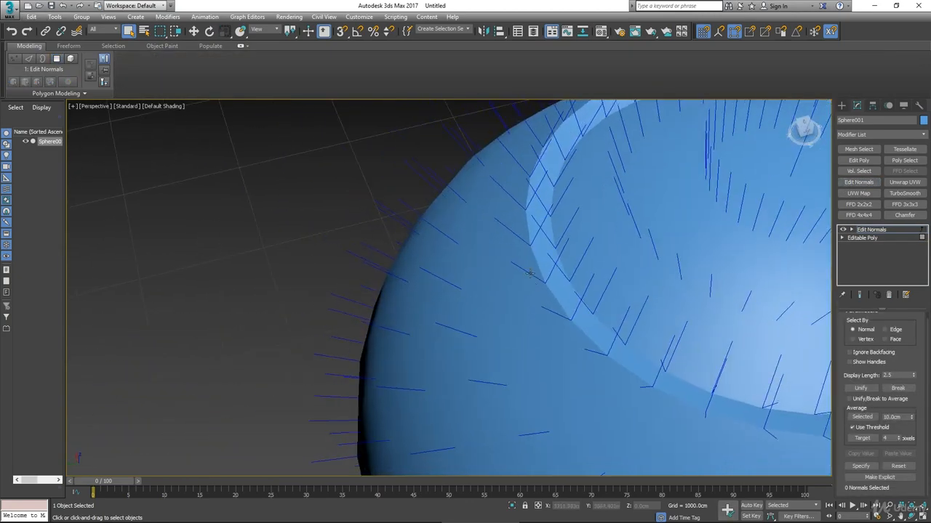
pyautogui.scroll(2, 531, 263)
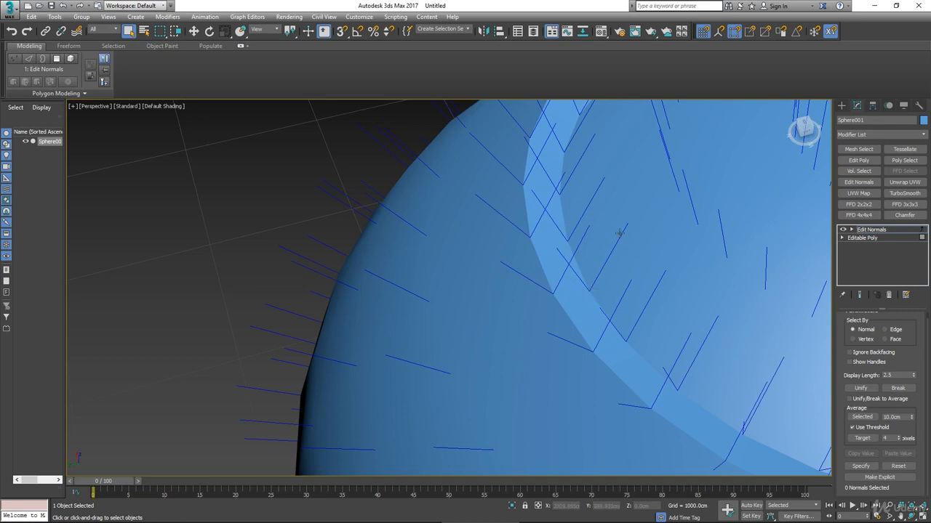
pyautogui.moveTo(605, 309); pyautogui.dragTo(535, 306, button='middle')
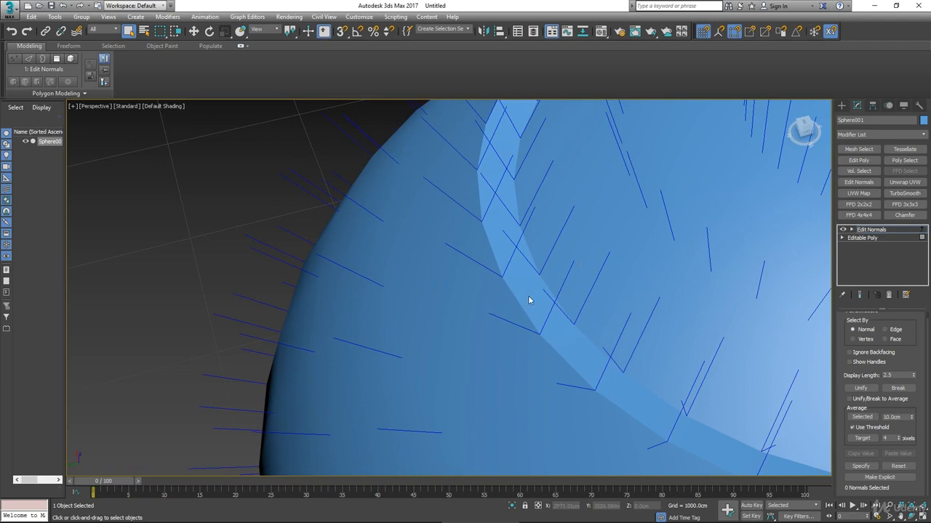
pyautogui.scroll(-5, 530, 300)
pyautogui.keyDown('alt'); pyautogui.moveTo(533, 301); pyautogui.dragTo(855, 254, button='middle'); pyautogui.keyUp('alt')
pyautogui.scroll(-3, 477, 274)
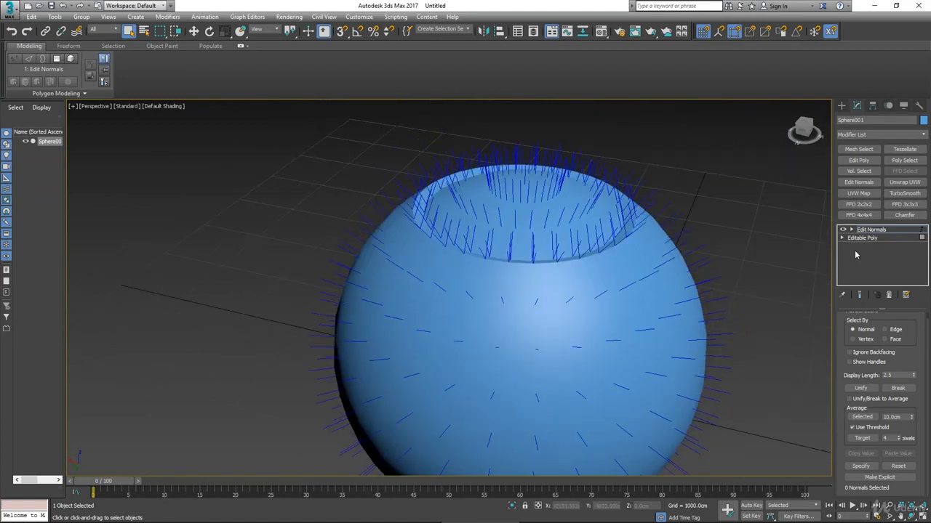
# Step: Collapse the sphere's whole modifier stack back into an Editable Poly and view the ring's shading
pyautogui.rightClick(854, 253)
pyautogui.click(837, 352)
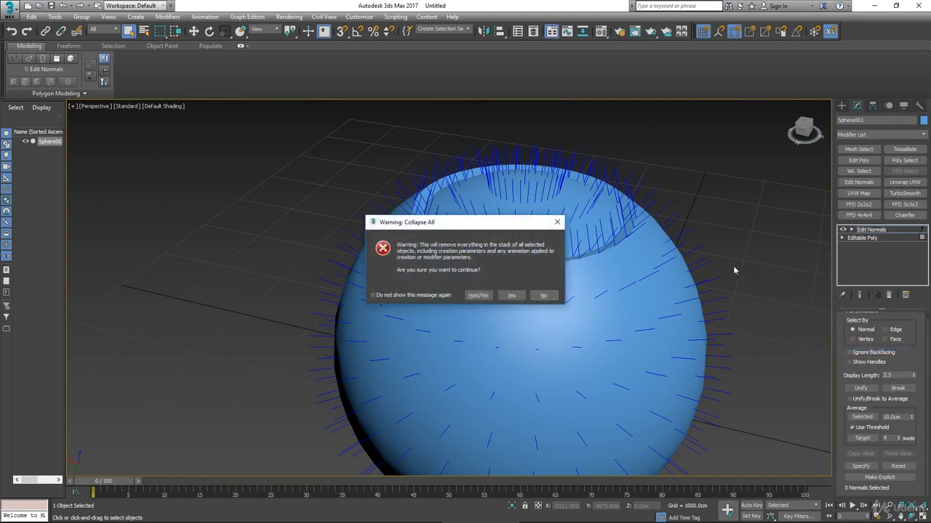
pyautogui.click(511, 296)
pyautogui.scroll(-3, 513, 284)
pyautogui.moveTo(573, 279); pyautogui.dragTo(546, 242, button='middle')
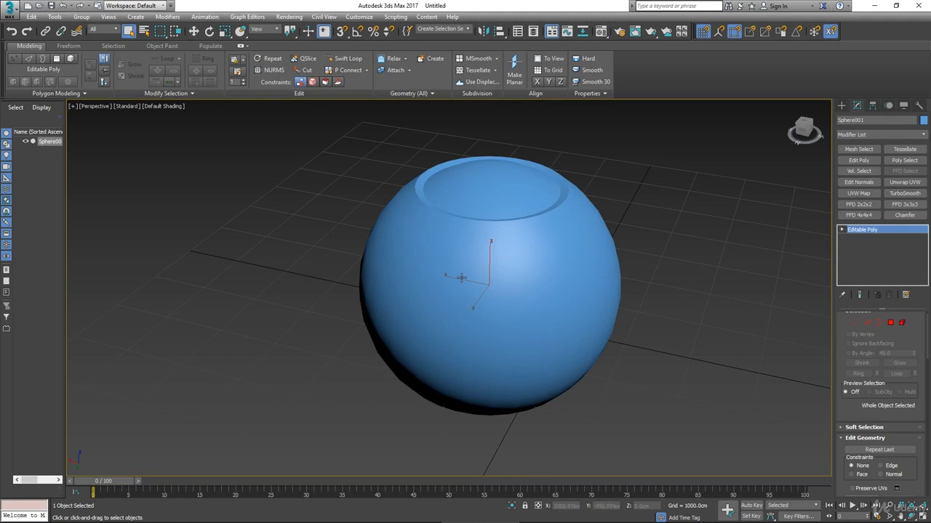
pyautogui.keyDown('alt'); pyautogui.moveTo(461, 277); pyautogui.dragTo(600, 369, button='middle'); pyautogui.keyUp('alt')
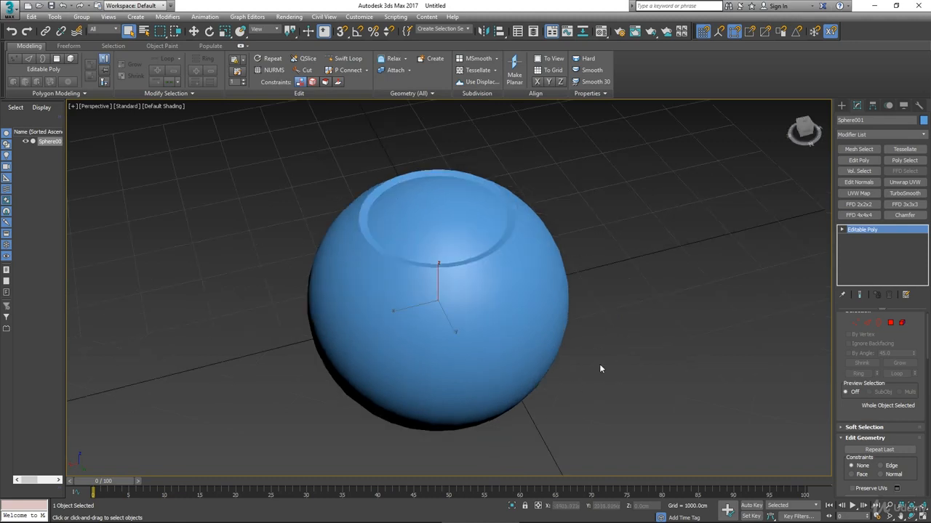